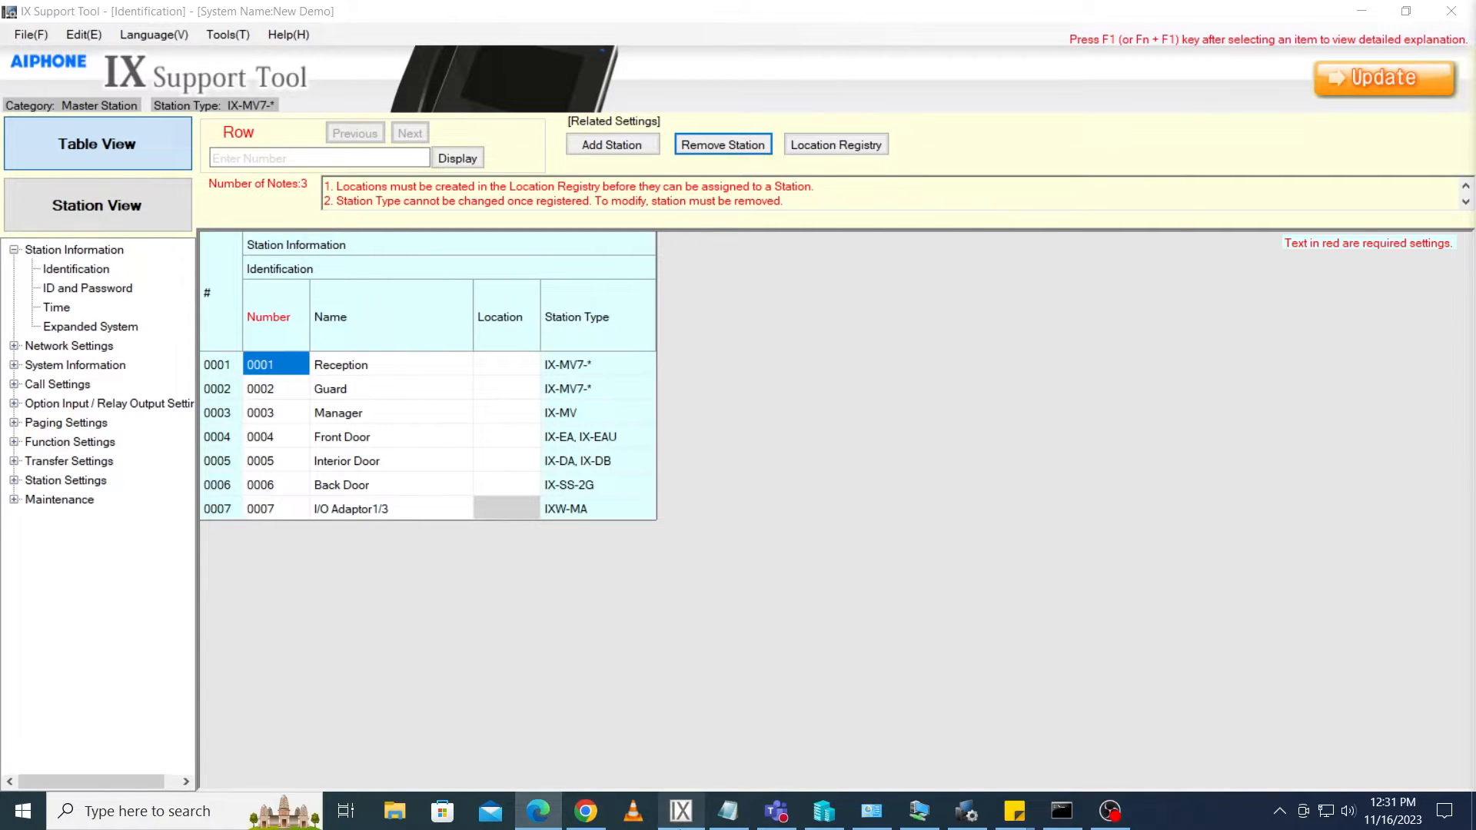
# Bring up the IX-SOFT window to view its address book, then return to the Support Tool
pyautogui.click(681, 811)
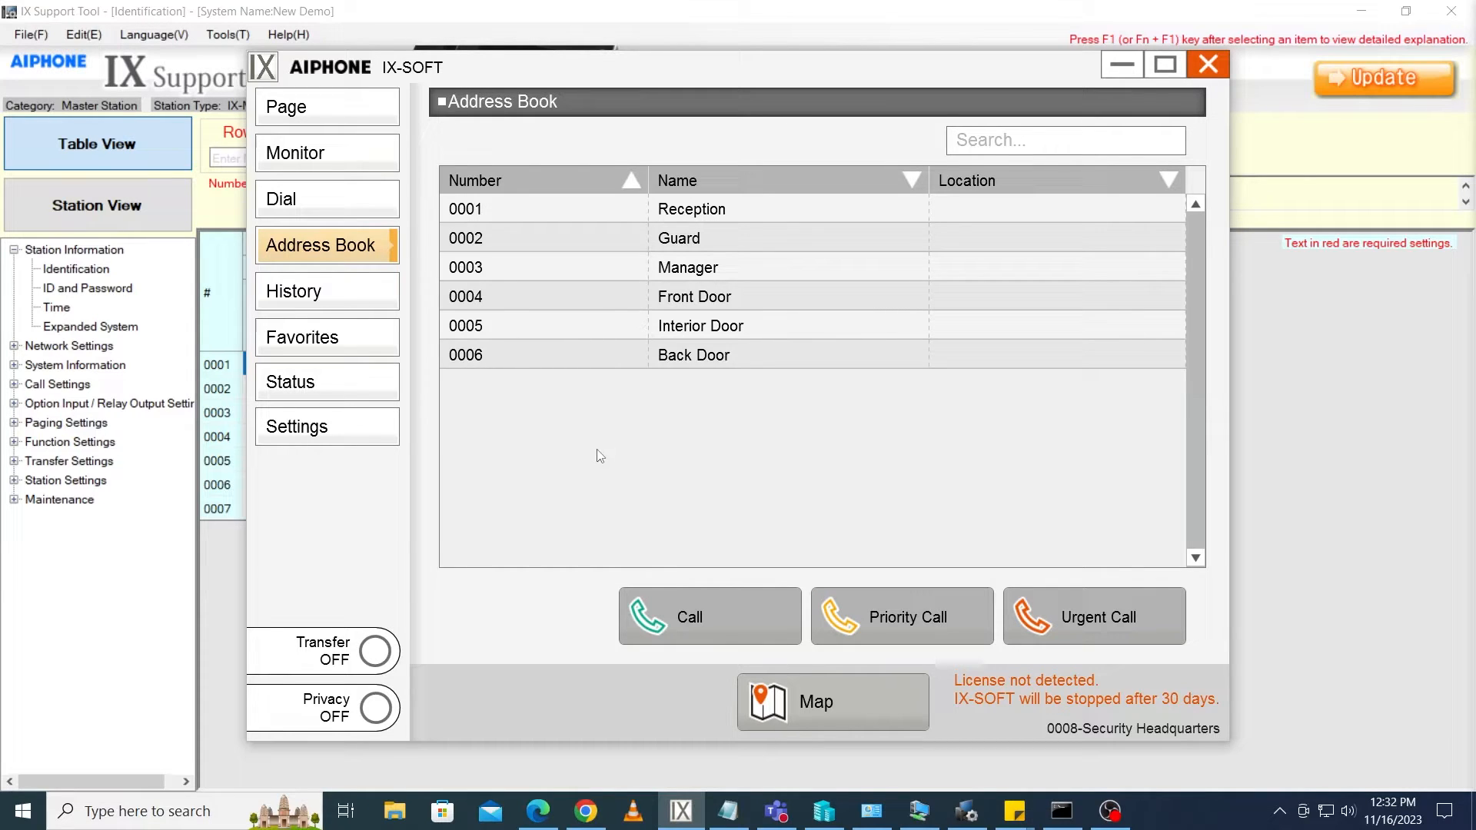
pyautogui.click(676, 824)
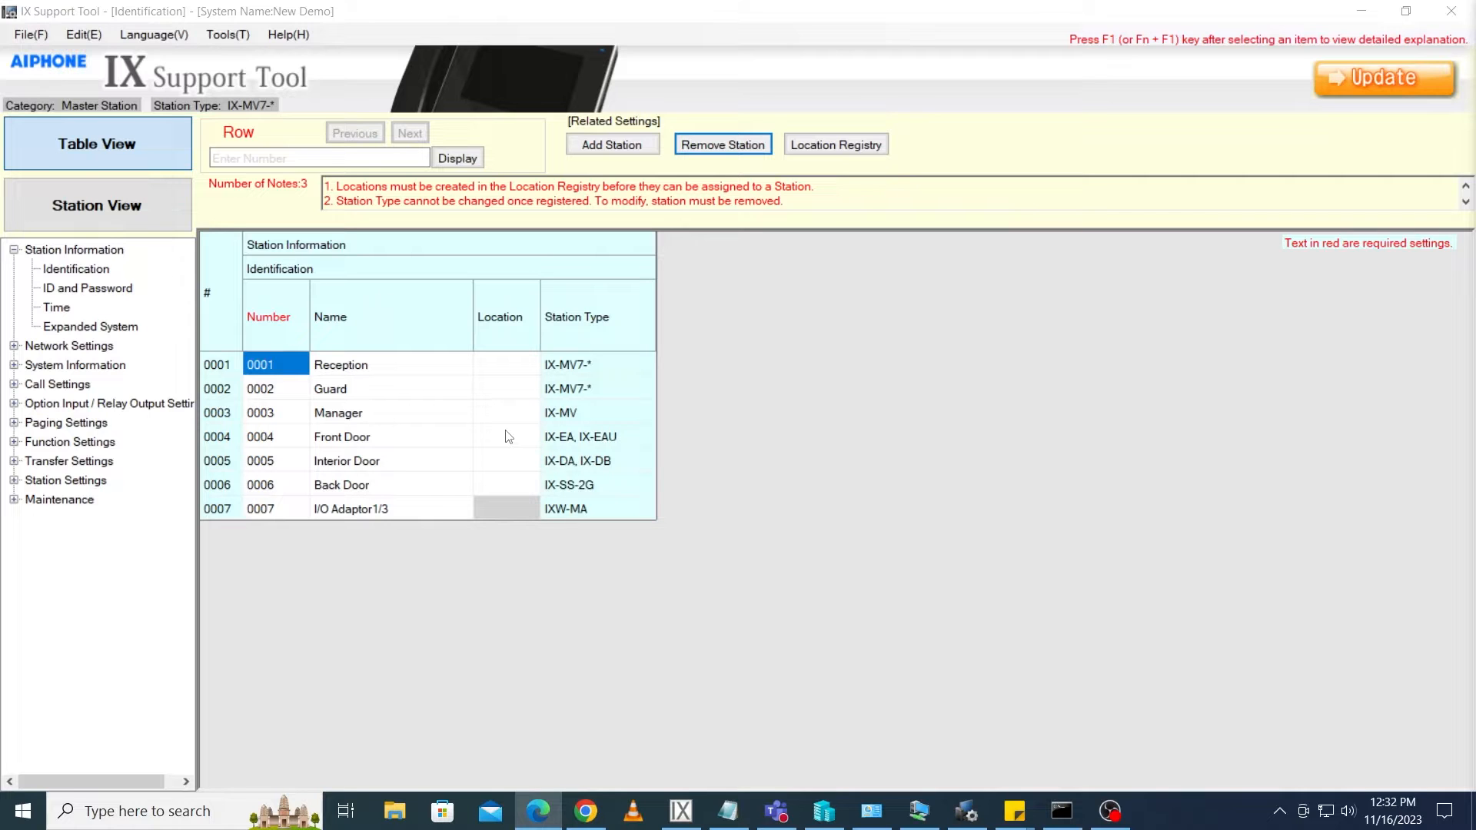
# Add one new IX-SOFT station through the System Configuration wizard
pyautogui.click(239, 35)
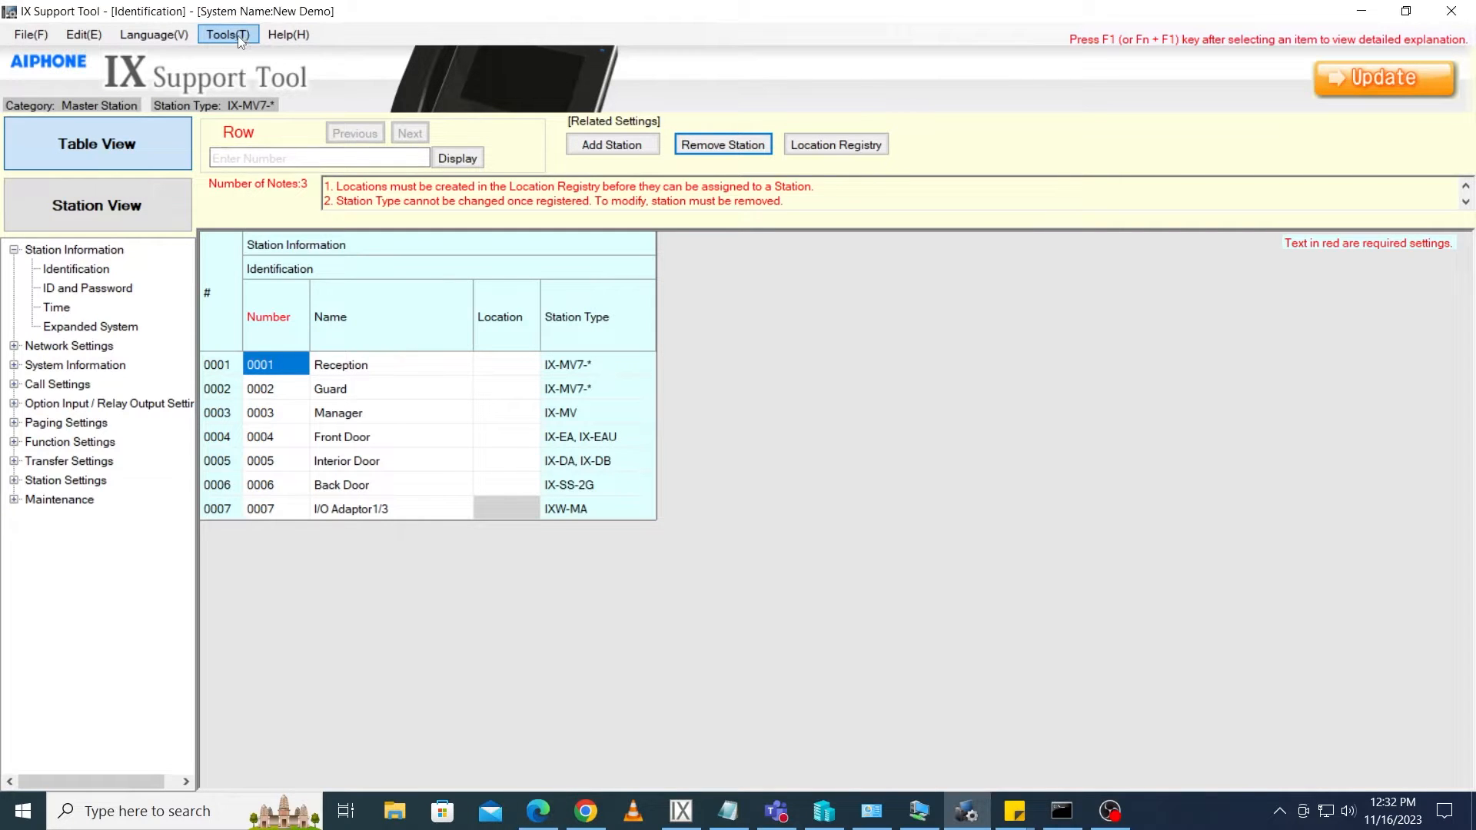
pyautogui.click(238, 36)
pyautogui.click(257, 139)
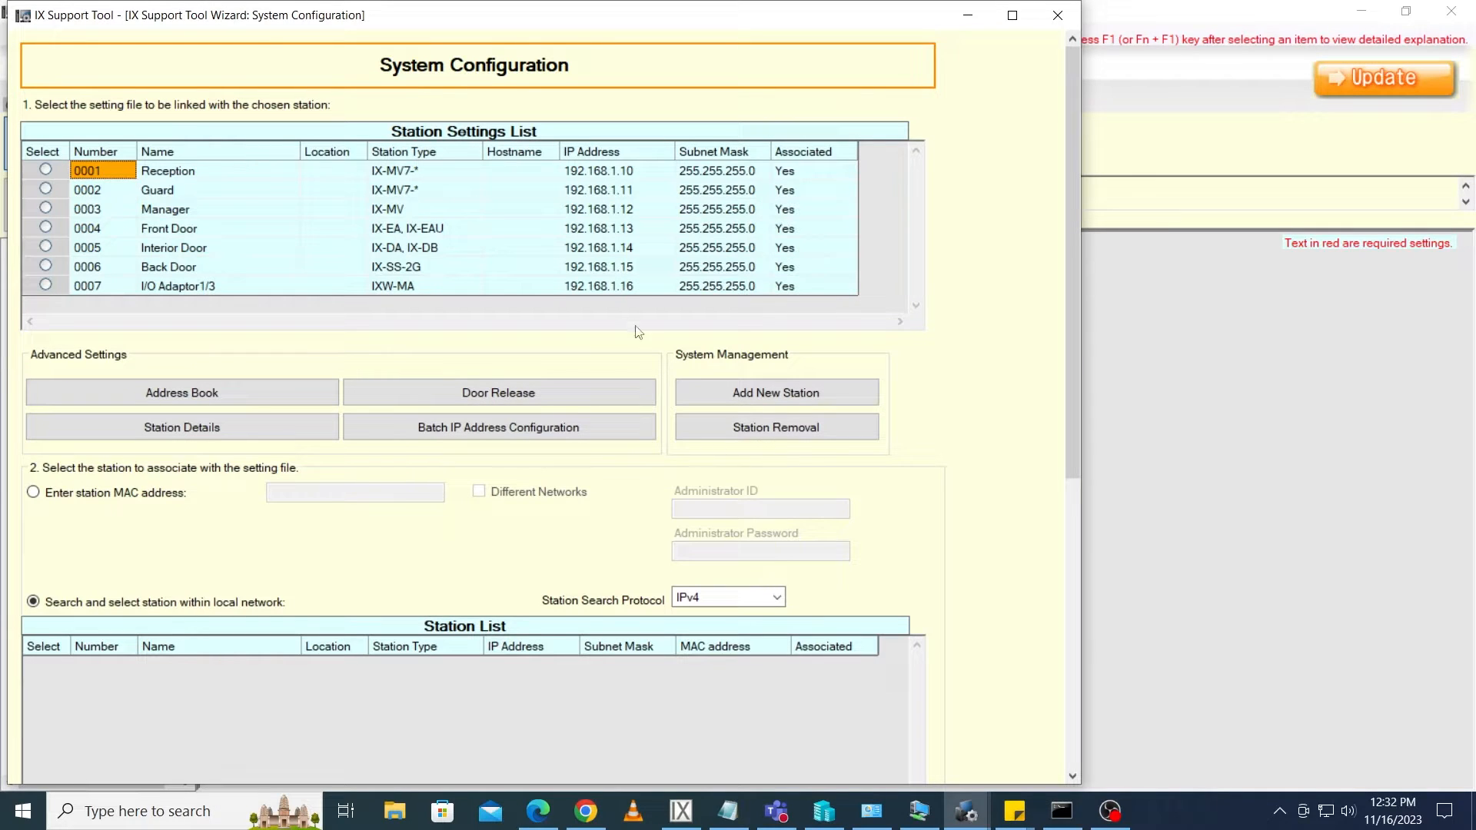
pyautogui.click(722, 392)
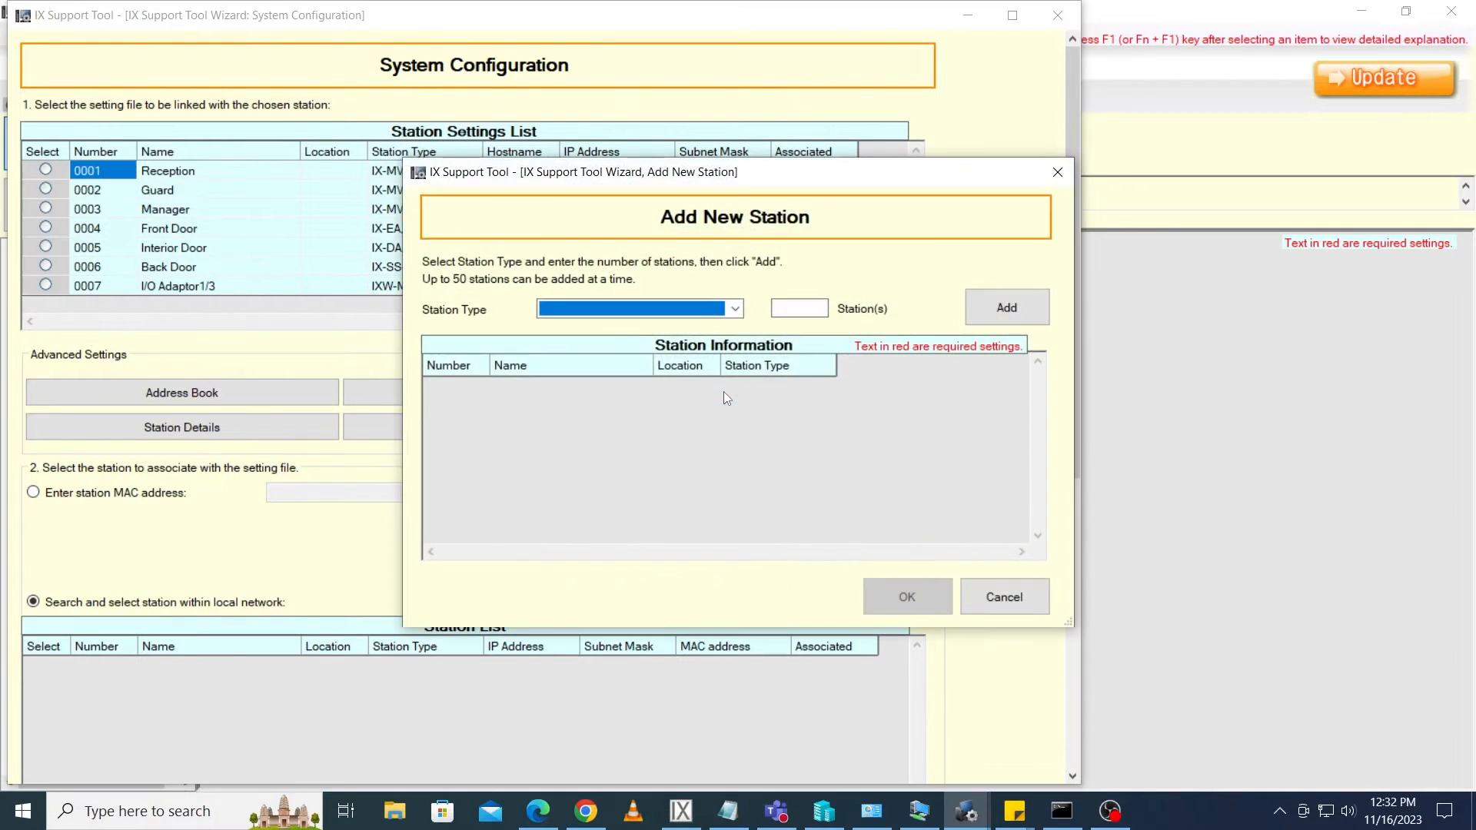
pyautogui.click(688, 309)
pyautogui.click(677, 348)
pyautogui.click(796, 310)
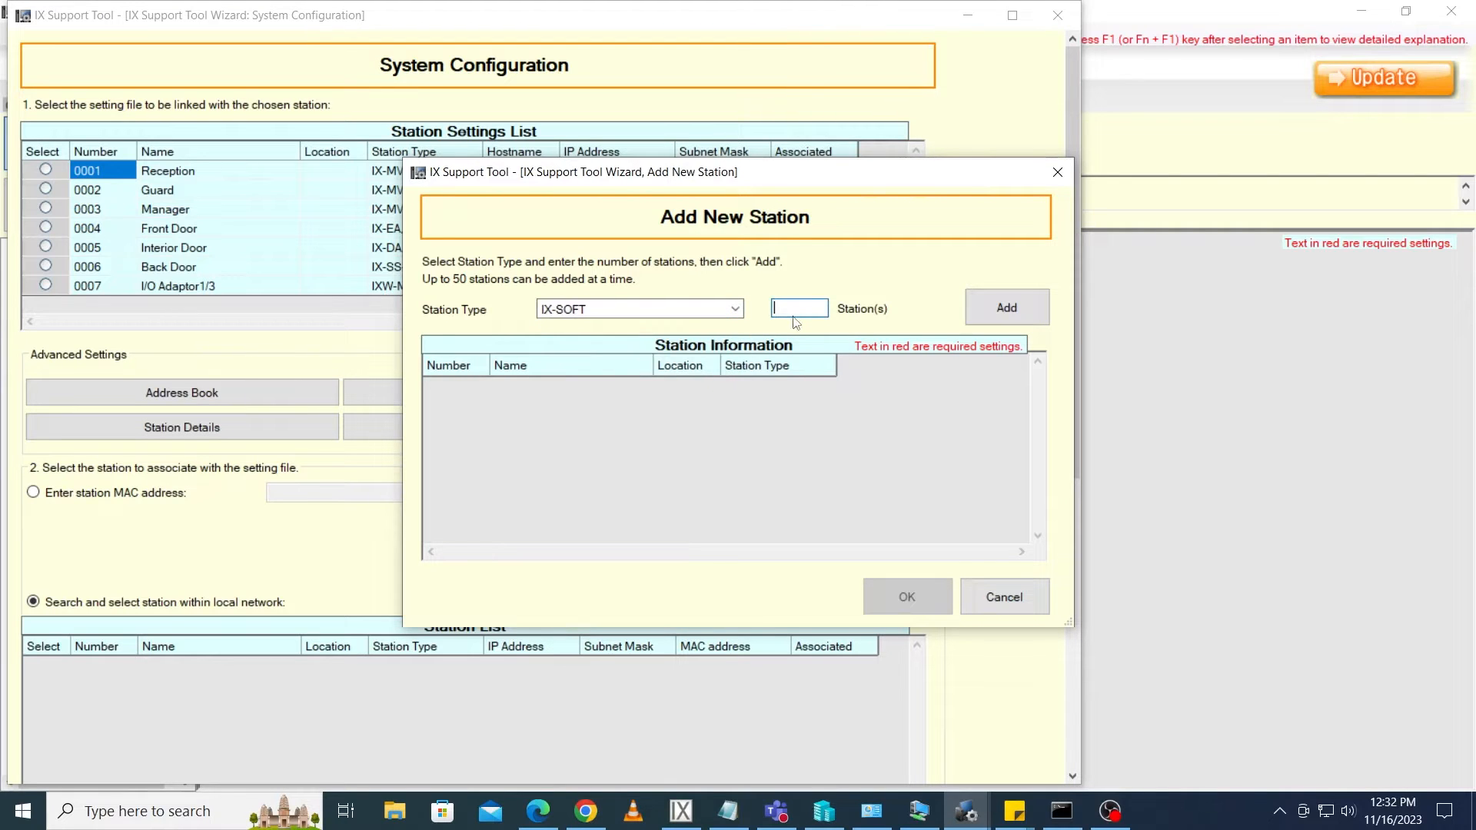
pyautogui.write('1')
pyautogui.click(1023, 304)
pyautogui.click(904, 598)
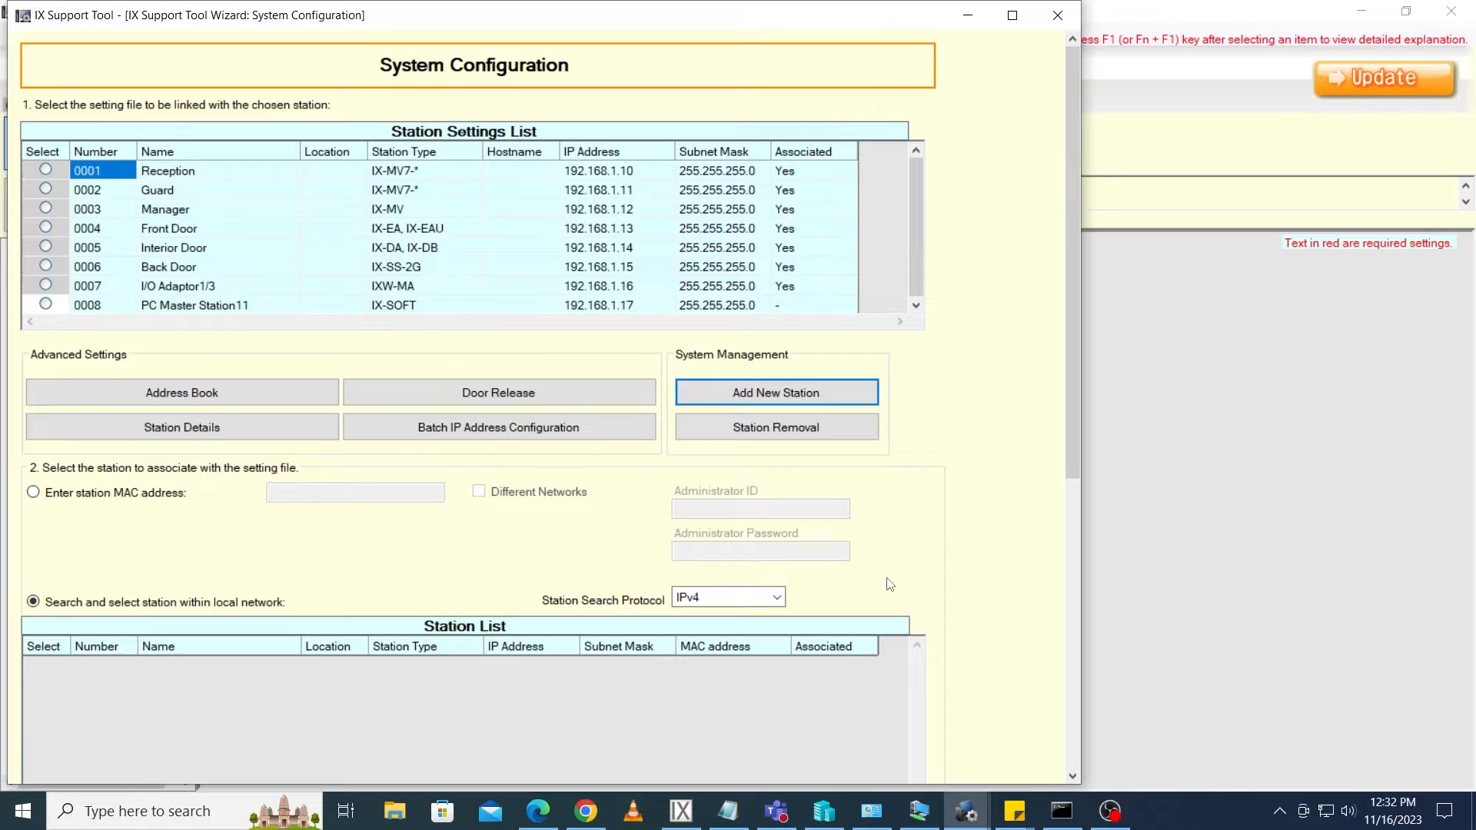
# Open Station Details and rename station 0008 to Security Headquarters
pyautogui.click(224, 430)
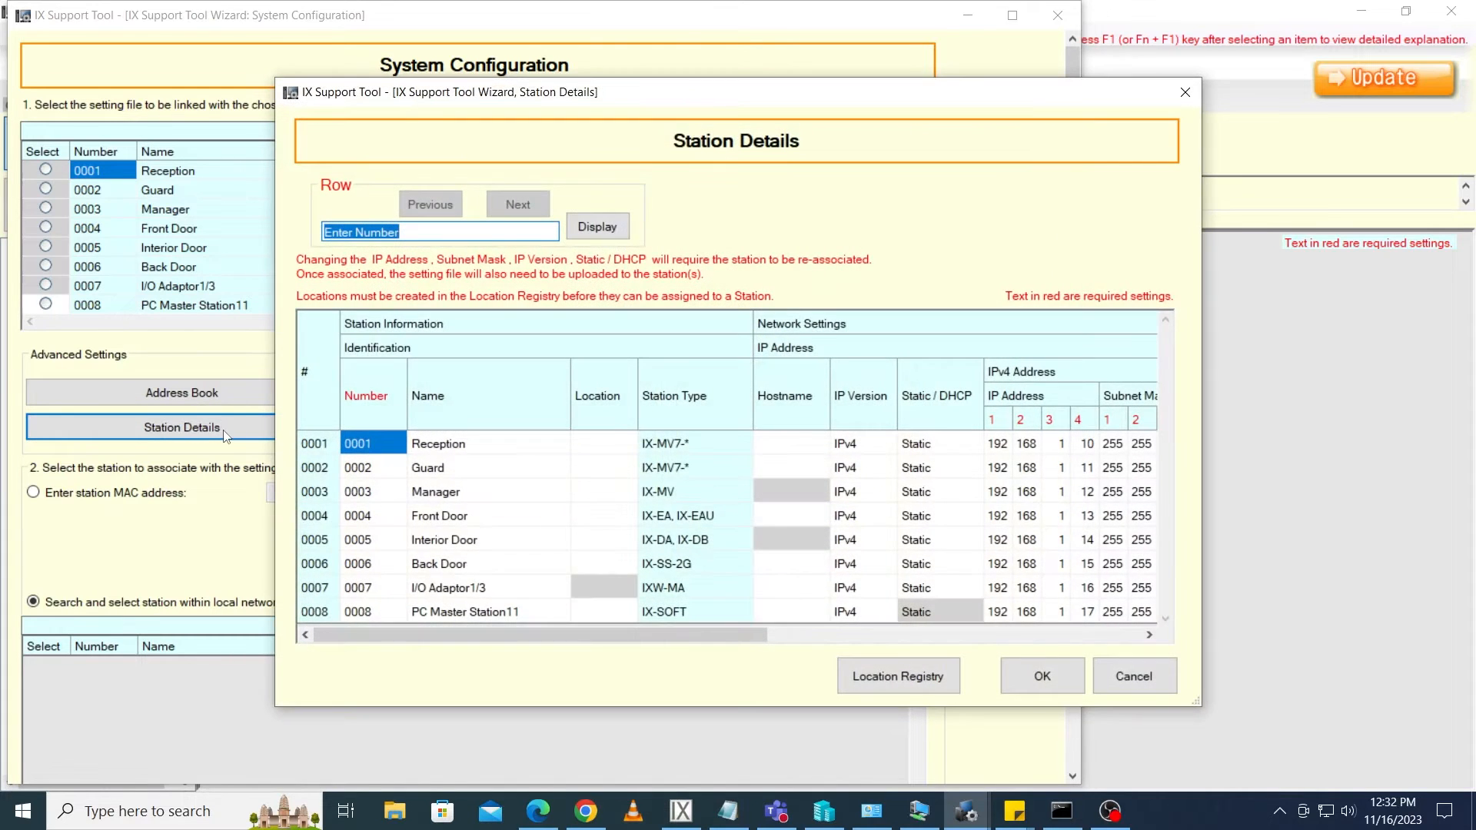
pyautogui.doubleClick(519, 611)
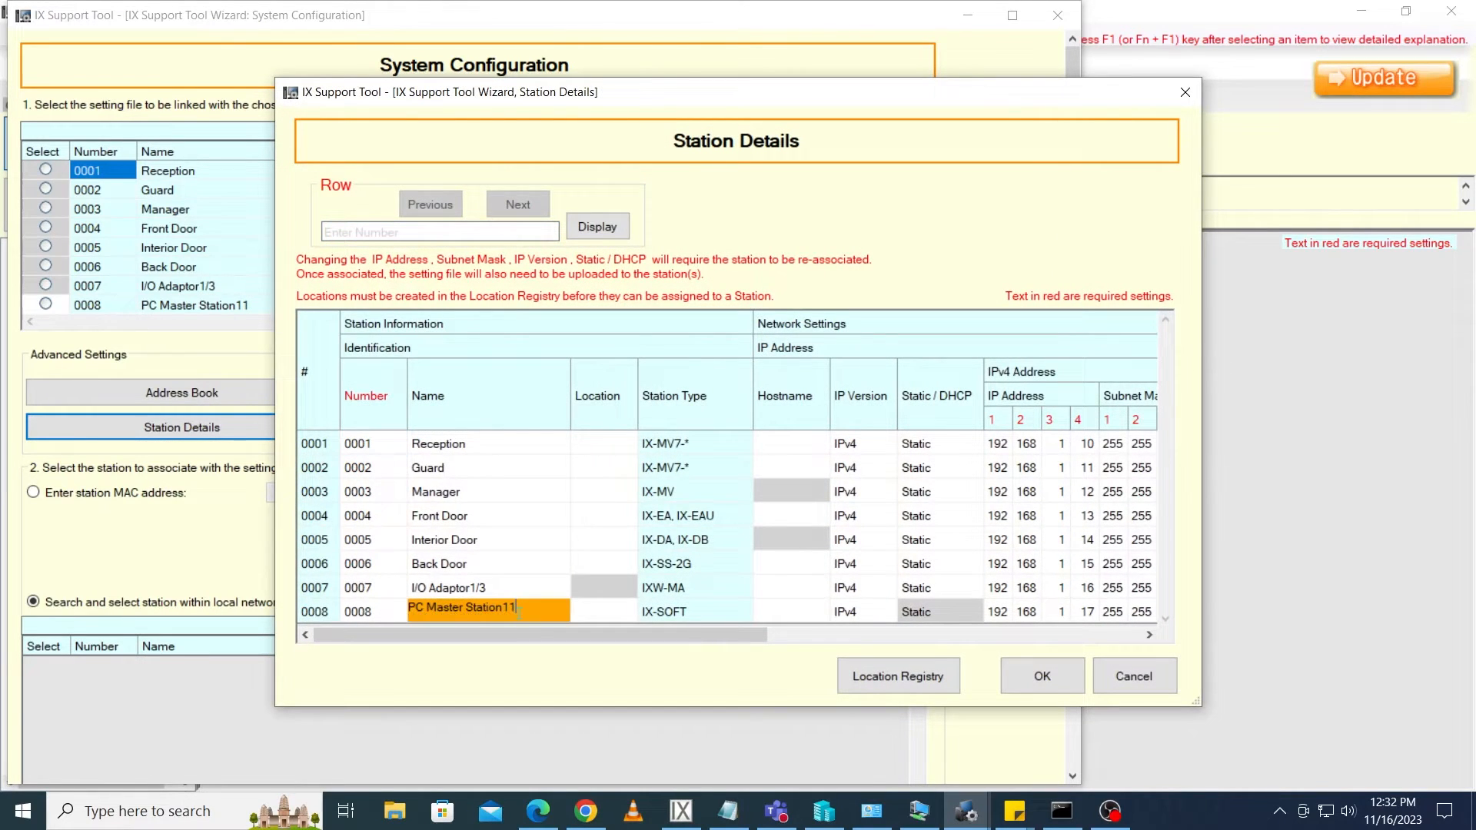
pyautogui.press('BackSpace')
pyautogui.press('BackSpace')
pyautogui.press('BackSpace')
pyautogui.press('BackSpace')
pyautogui.press('BackSpace')
pyautogui.press('BackSpace')
pyautogui.press('BackSpace')
pyautogui.press('BackSpace')
pyautogui.press('BackSpace')
pyautogui.press('BackSpace')
pyautogui.press('BackSpace')
pyautogui.press('BackSpace')
pyautogui.press('BackSpace')
pyautogui.press('BackSpace')
pyautogui.press('BackSpace')
pyautogui.press('BackSpace')
pyautogui.press('BackSpace')
pyautogui.press('BackSpace')
pyautogui.press('BackSpace')
pyautogui.write('Security Headquarters')
pyautogui.press('Tab')
pyautogui.press('Tab')
pyautogui.press('Tab')
pyautogui.press('Tab')
pyautogui.press('Tab')
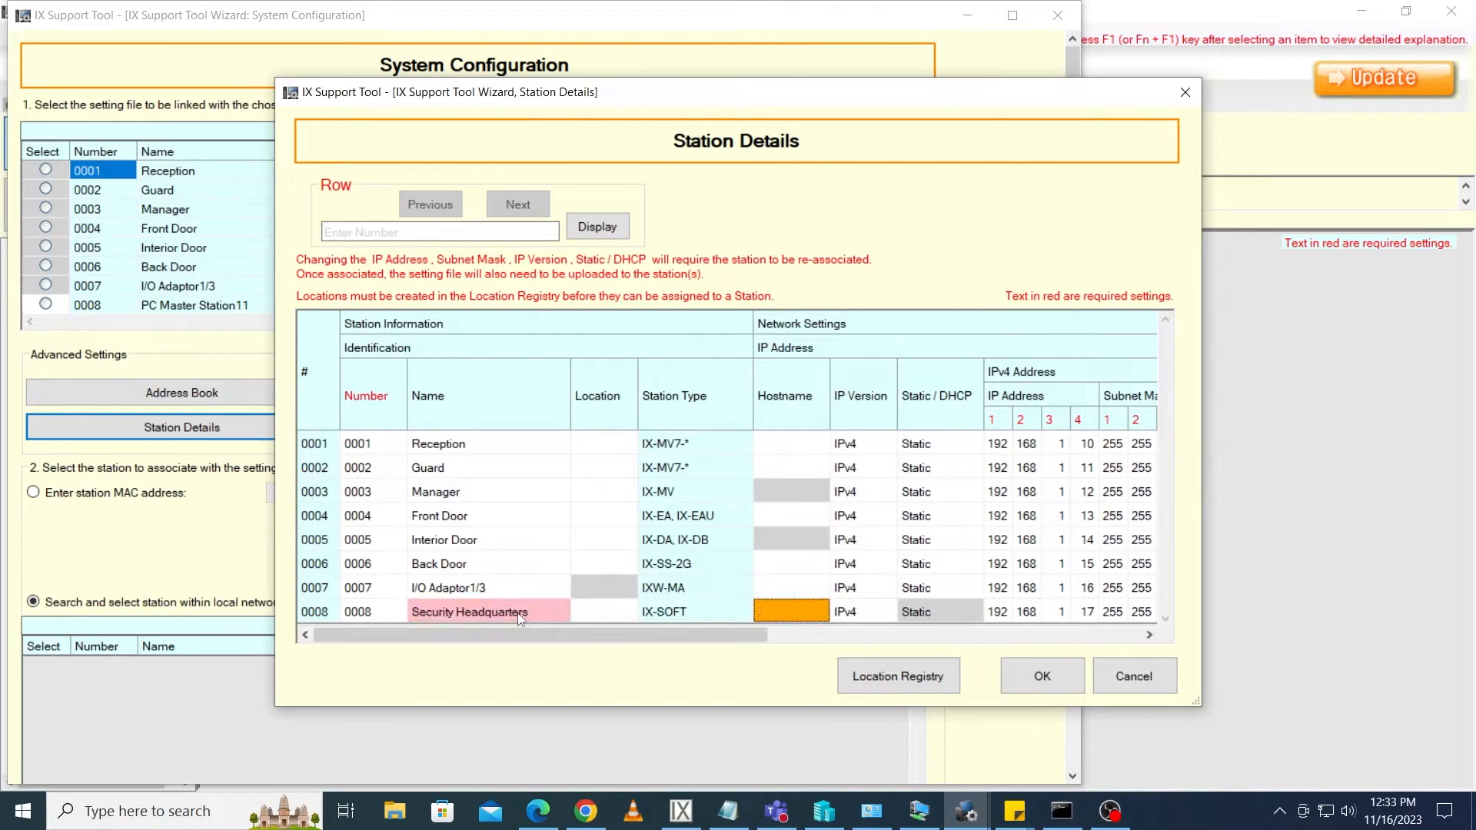
# Set the new station's IPv4 address to 172.27.160.1 and subnet mask to 255.255.240.0, then confirm the details
pyautogui.write('172')
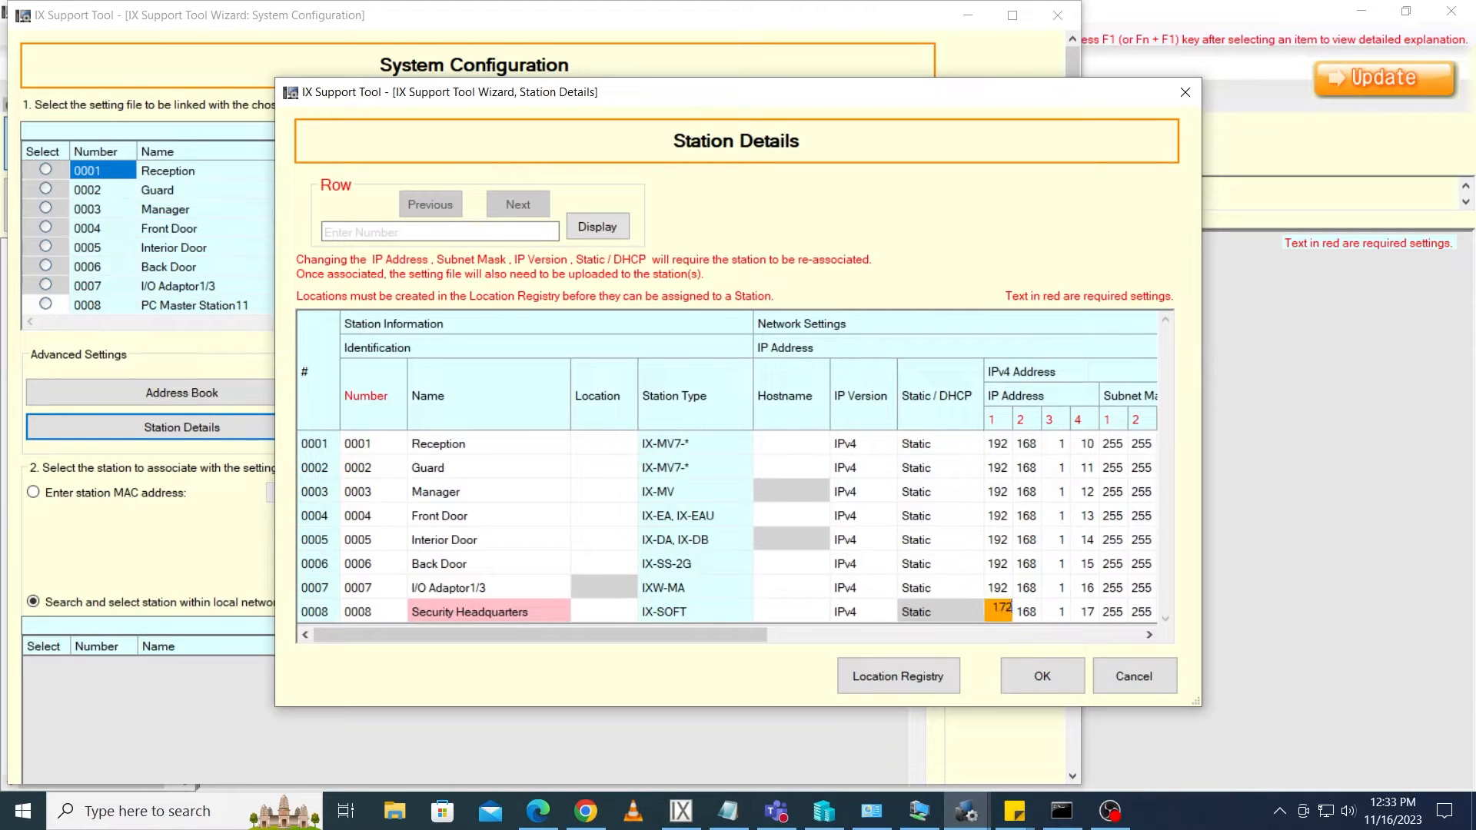
pyautogui.press('Tab')
pyautogui.write('27')
pyautogui.press('Tab')
pyautogui.write('160')
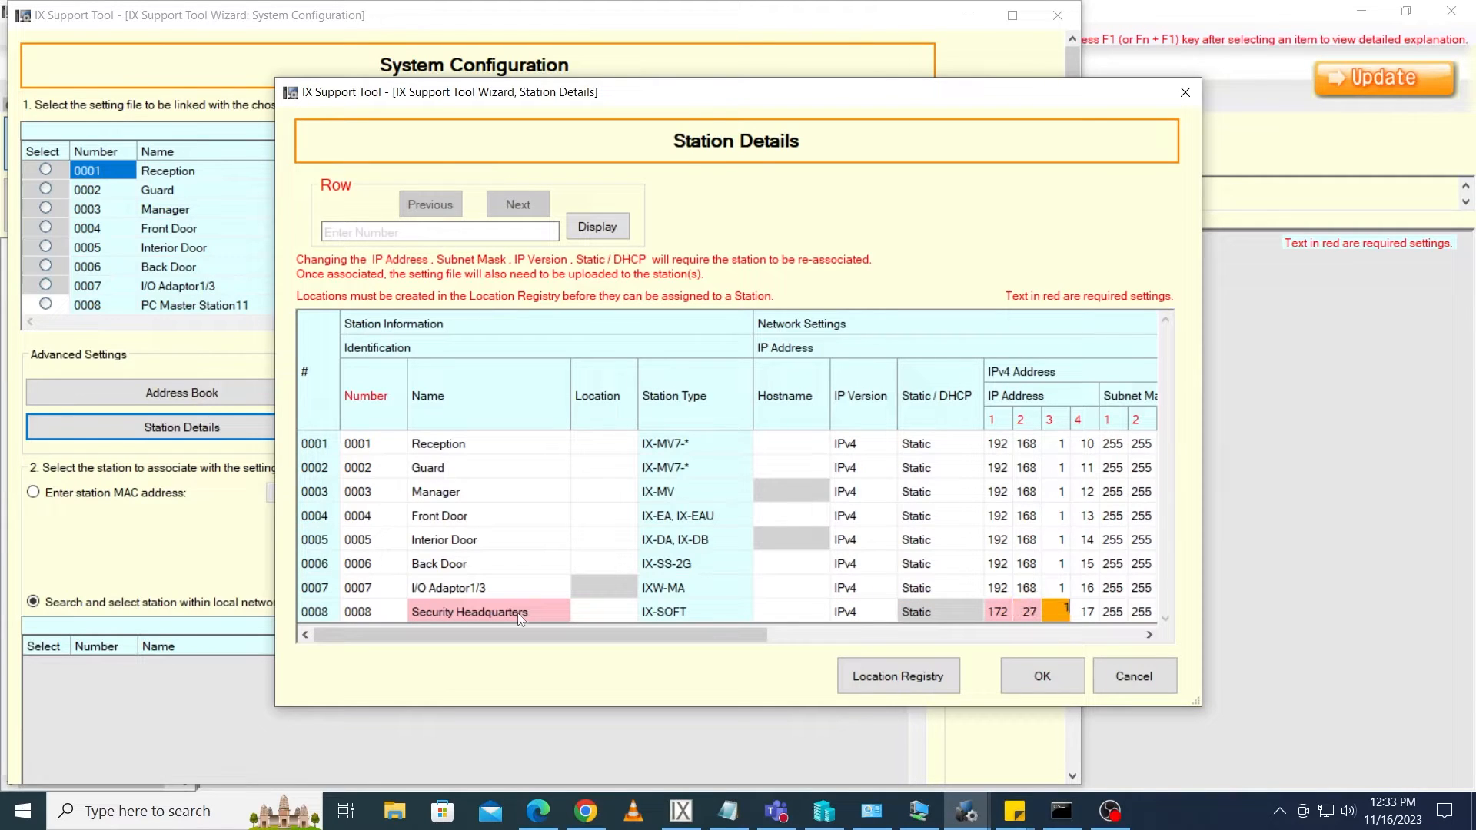
pyautogui.press('Tab')
pyautogui.write('1')
pyautogui.press('Tab')
pyautogui.press('Tab')
pyautogui.press('Tab')
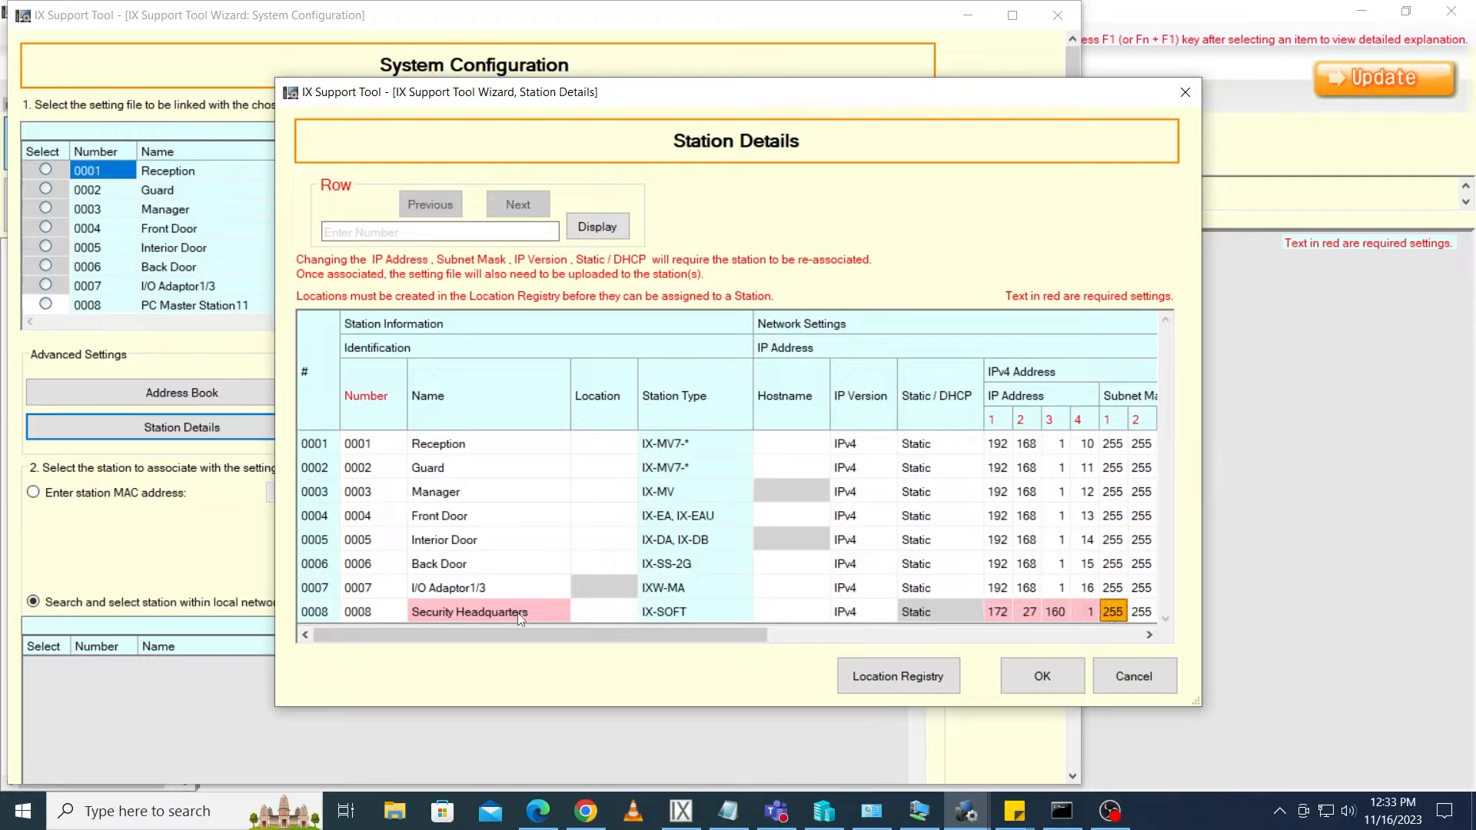
pyautogui.write('240')
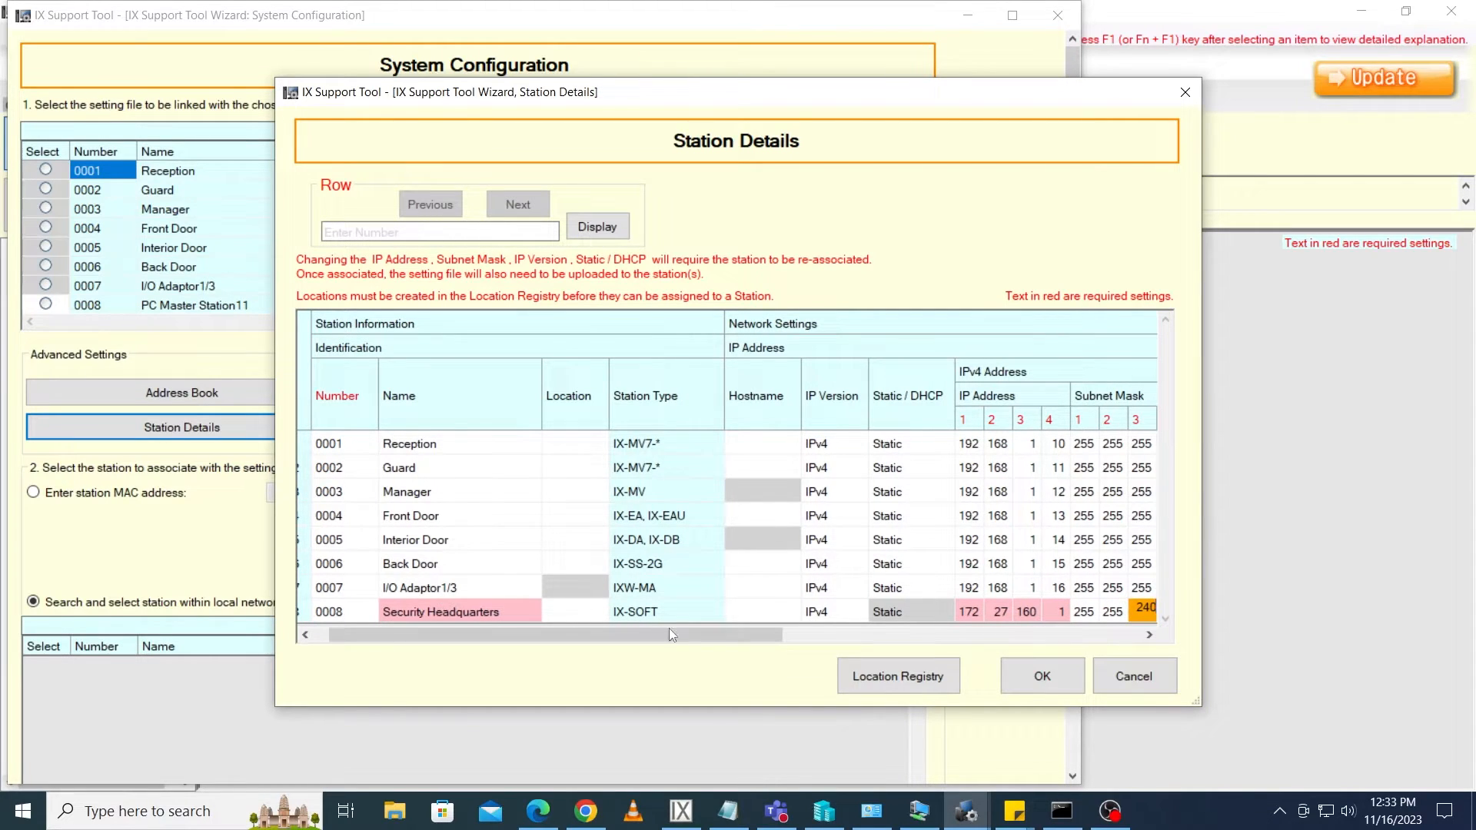
pyautogui.click(1019, 676)
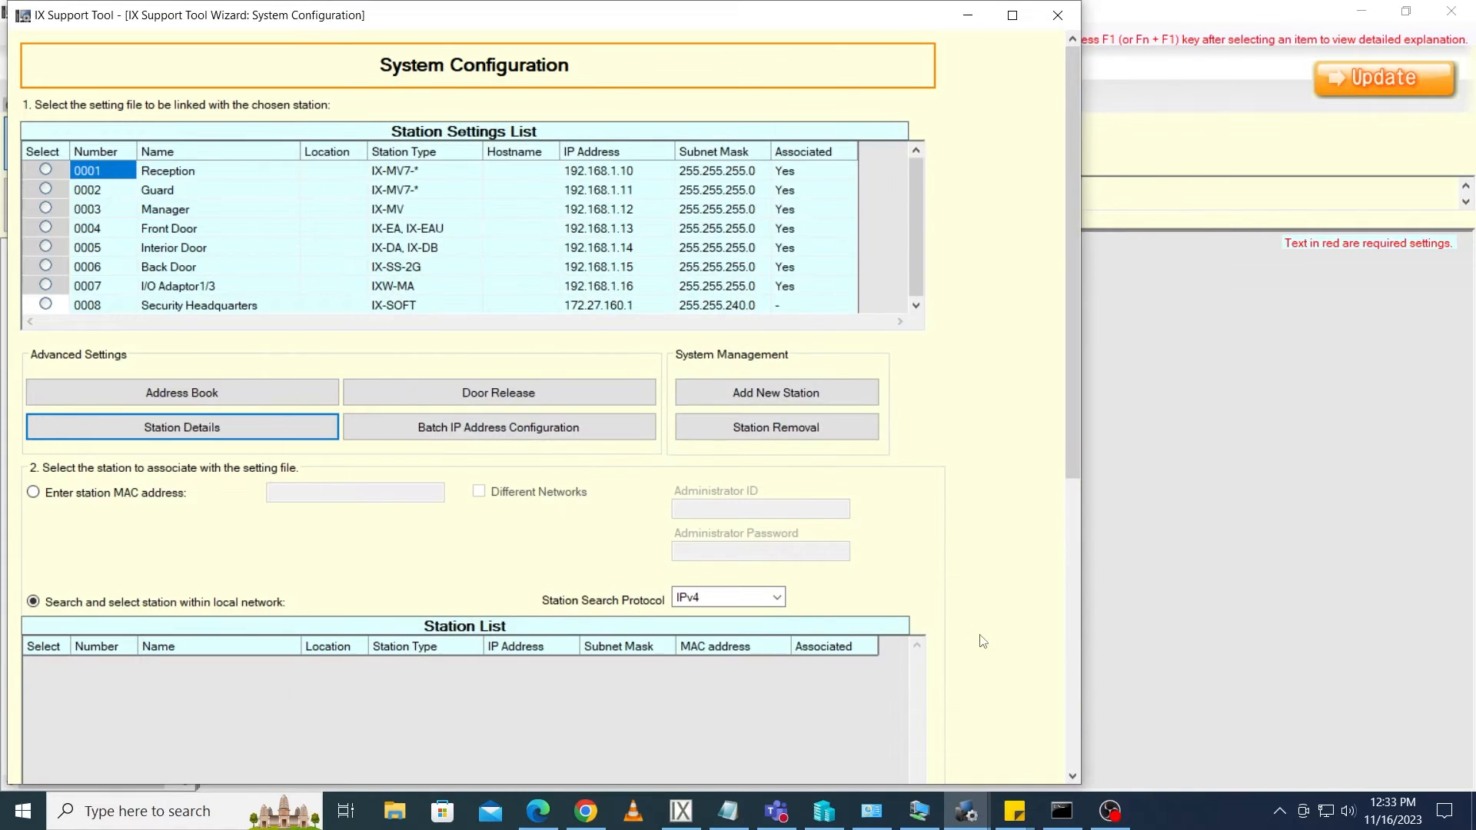
# Enable searching for IX-SOFT on this PC and run a station search
pyautogui.moveTo(1074, 445); pyautogui.dragTo(1073, 653)
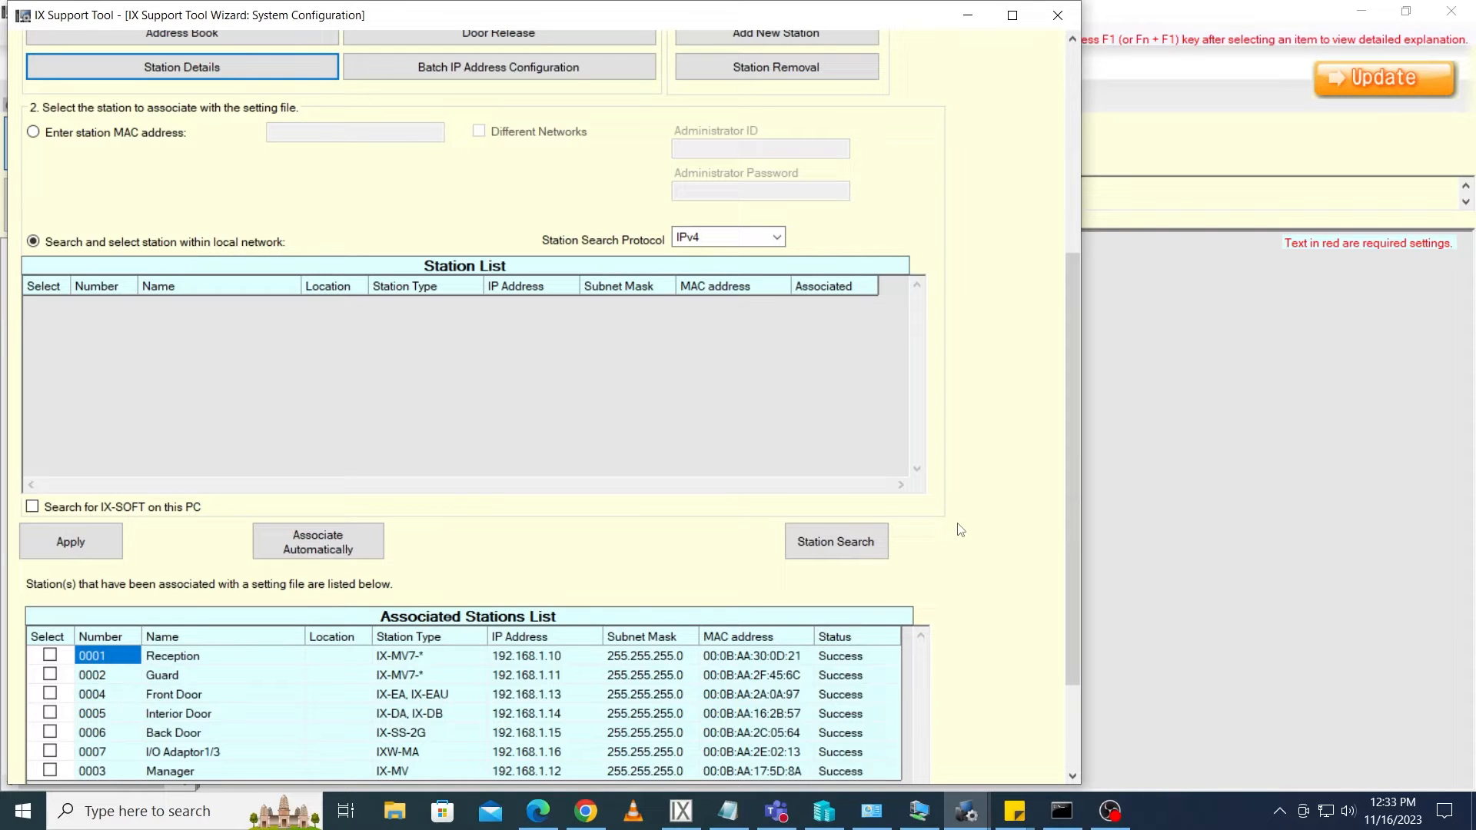
pyautogui.click(32, 507)
pyautogui.click(844, 555)
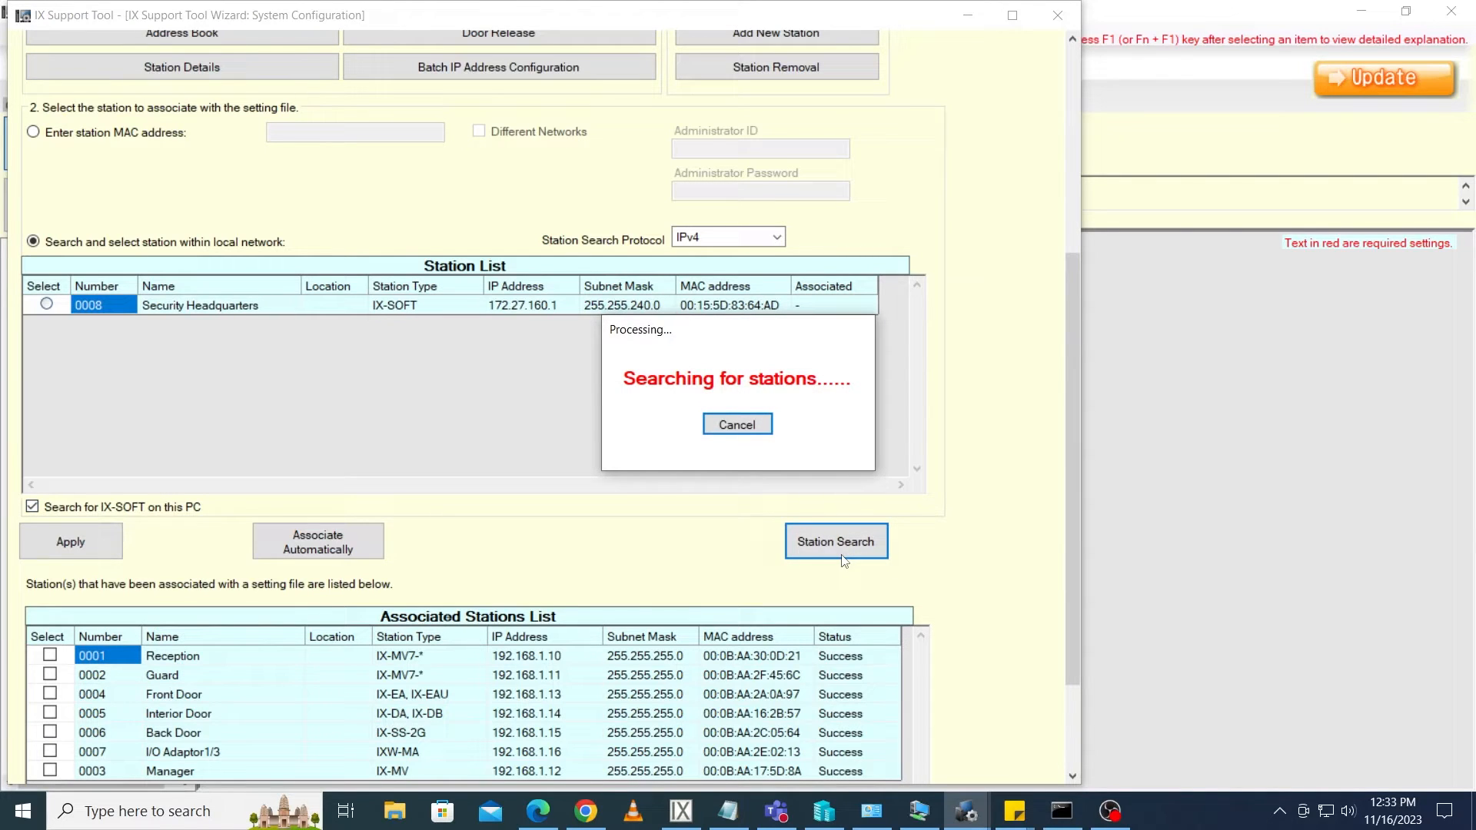
pyautogui.click(746, 432)
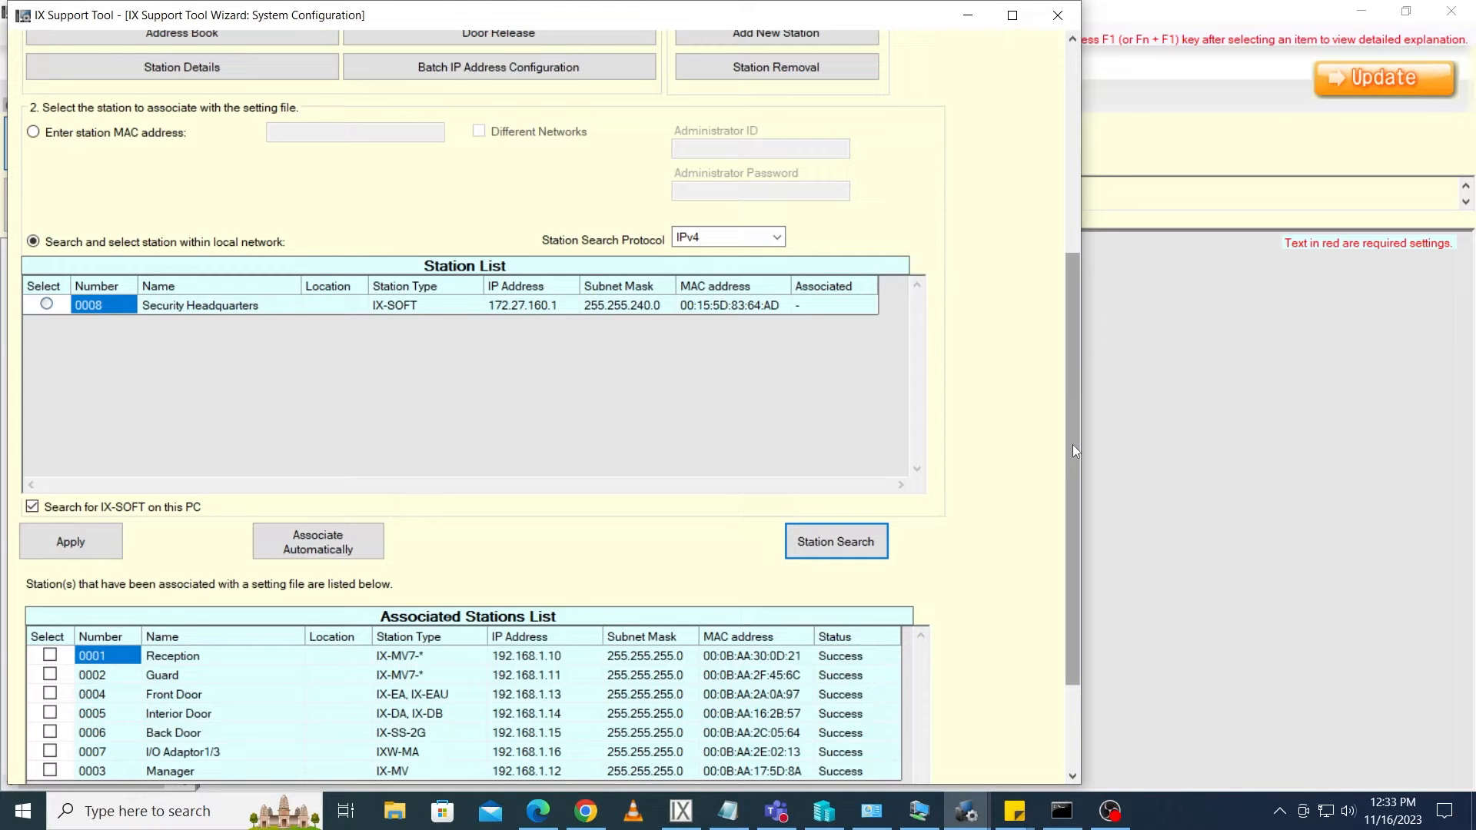
# Associate the Security Headquarters setting file with the found IX-SOFT station and apply it
pyautogui.moveTo(1072, 444); pyautogui.dragTo(1071, 314)
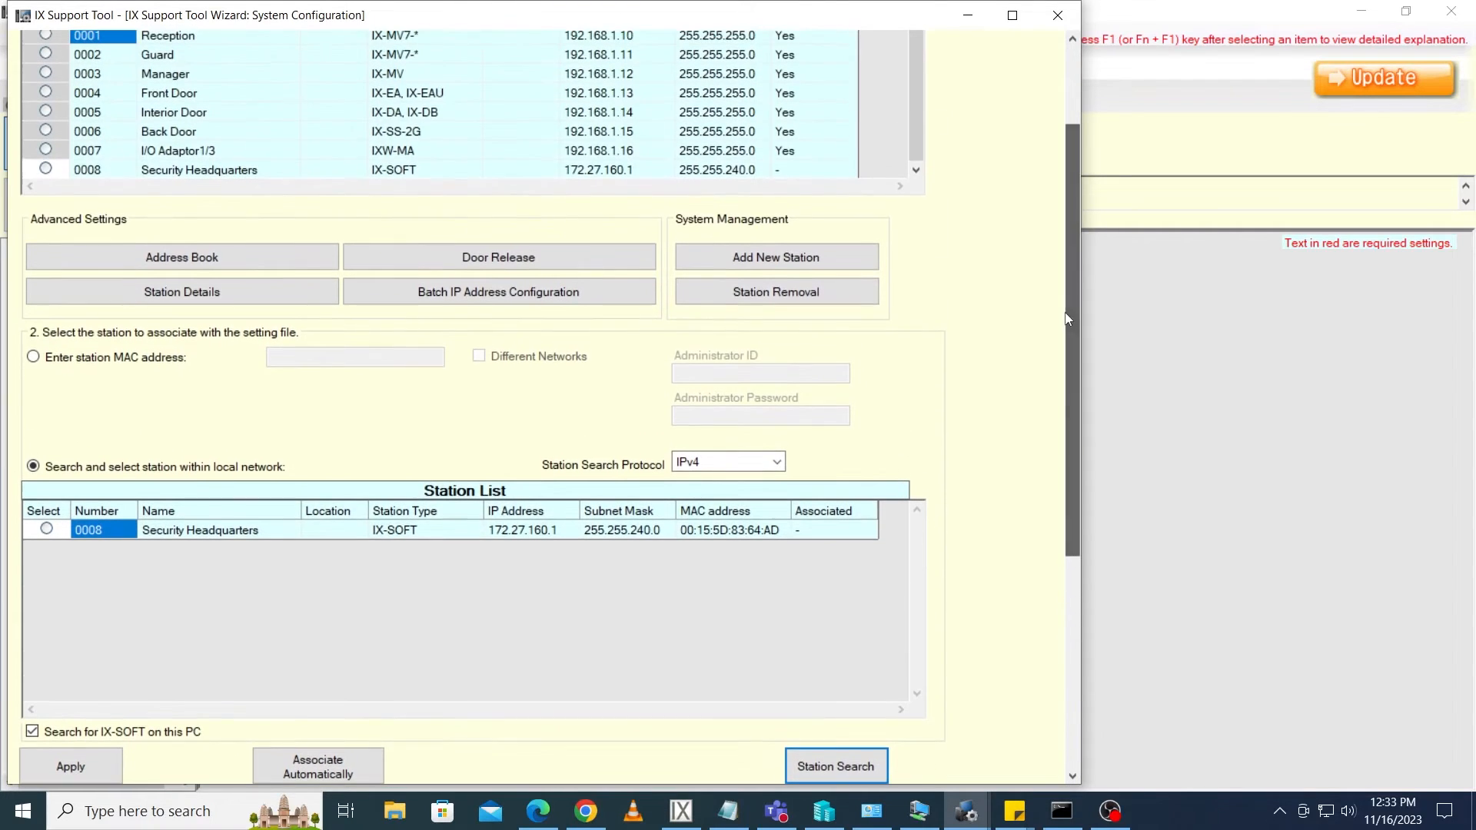
pyautogui.click(45, 169)
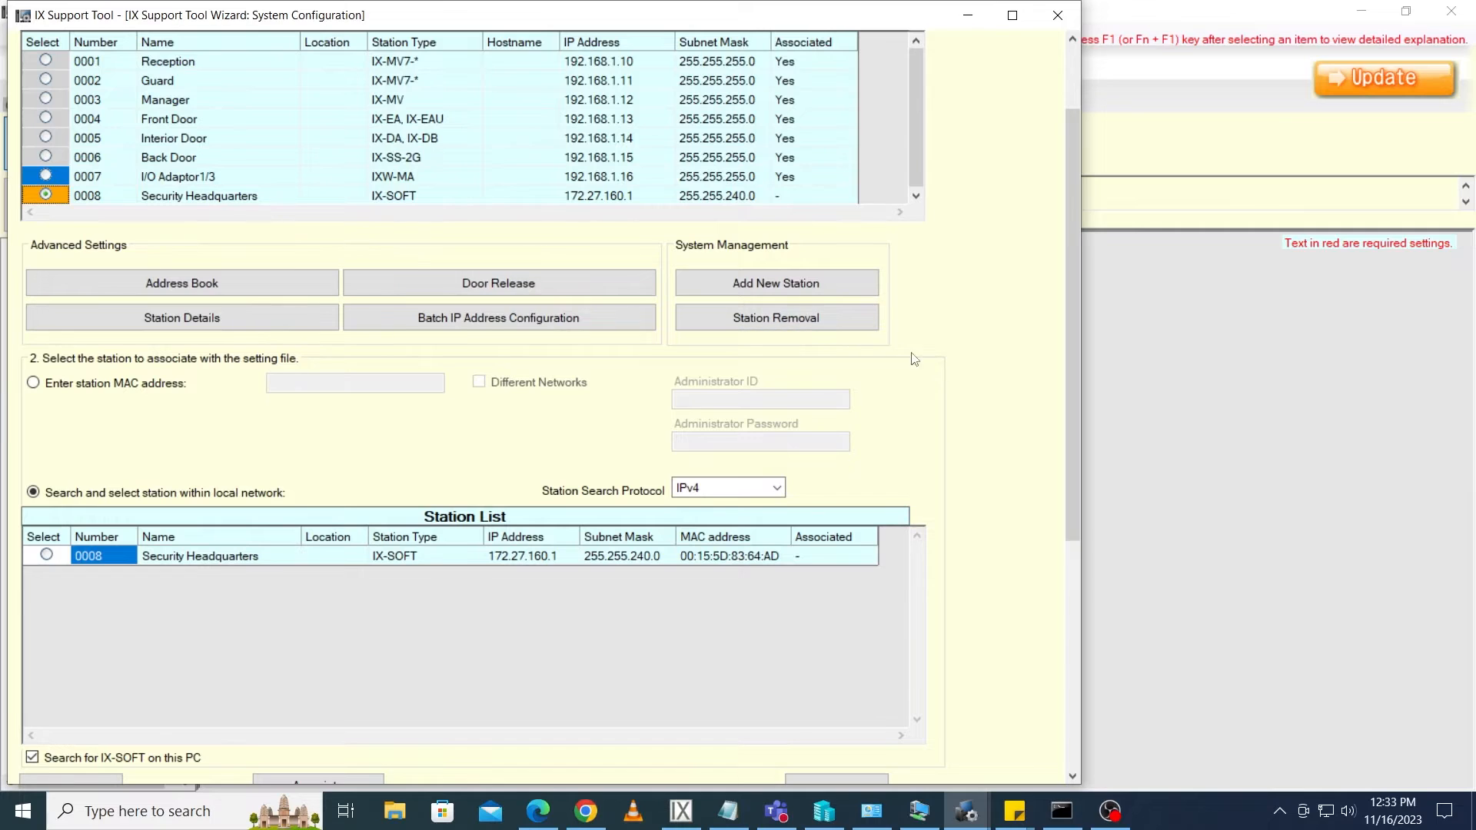
pyautogui.moveTo(1073, 381); pyautogui.dragTo(1074, 458)
pyautogui.click(46, 426)
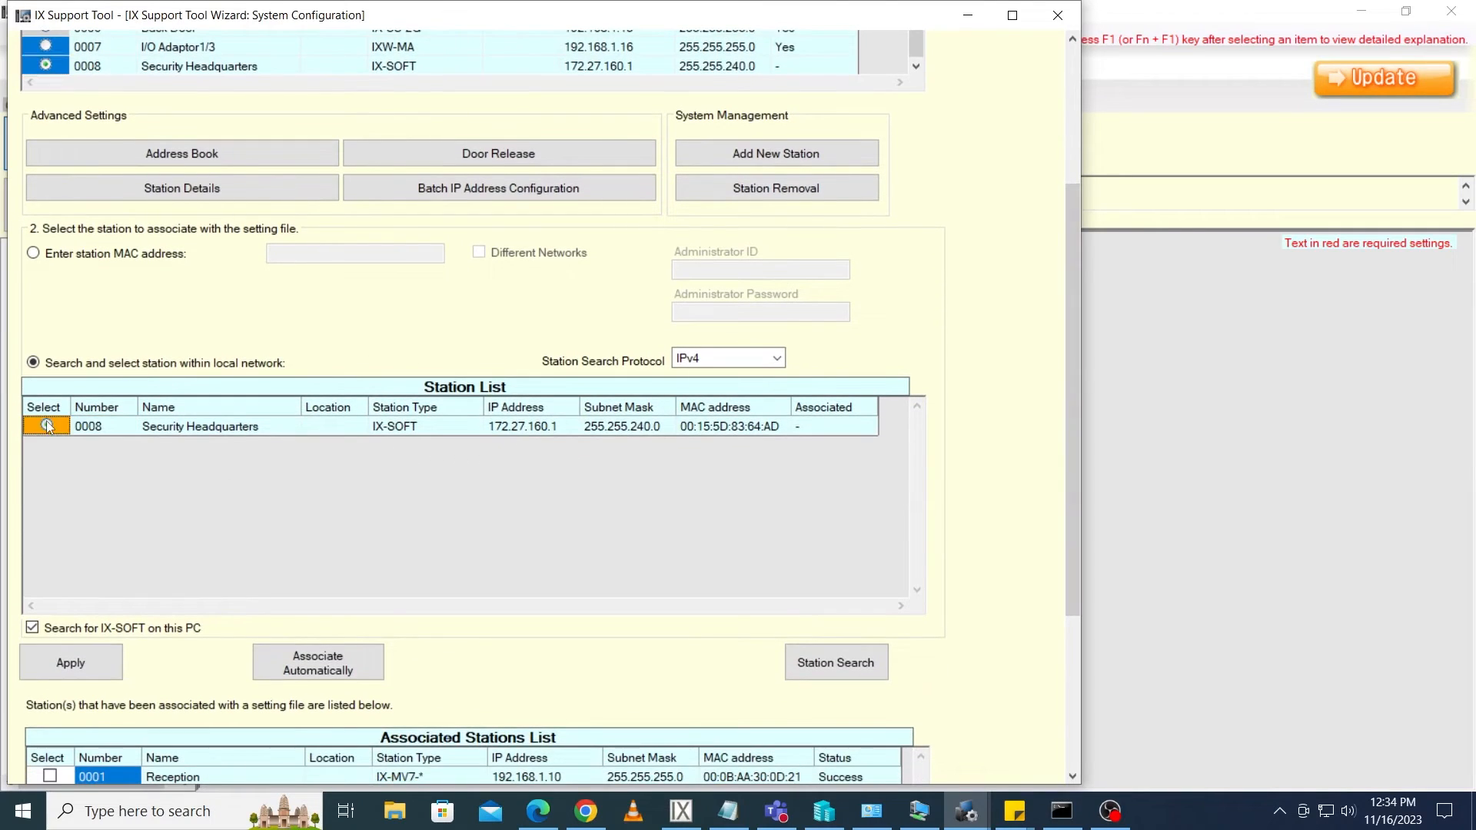
pyautogui.click(71, 663)
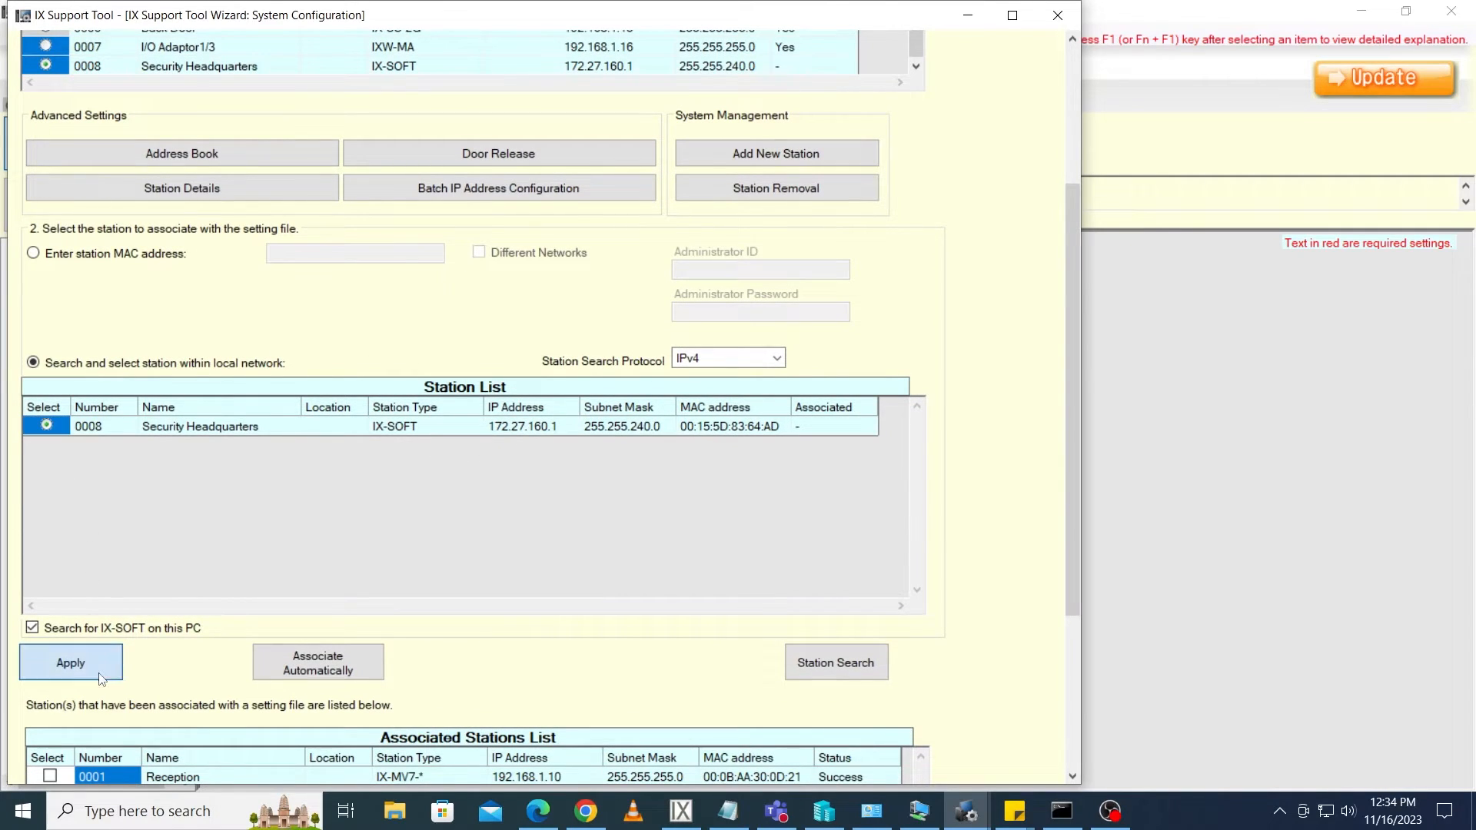
pyautogui.click(842, 509)
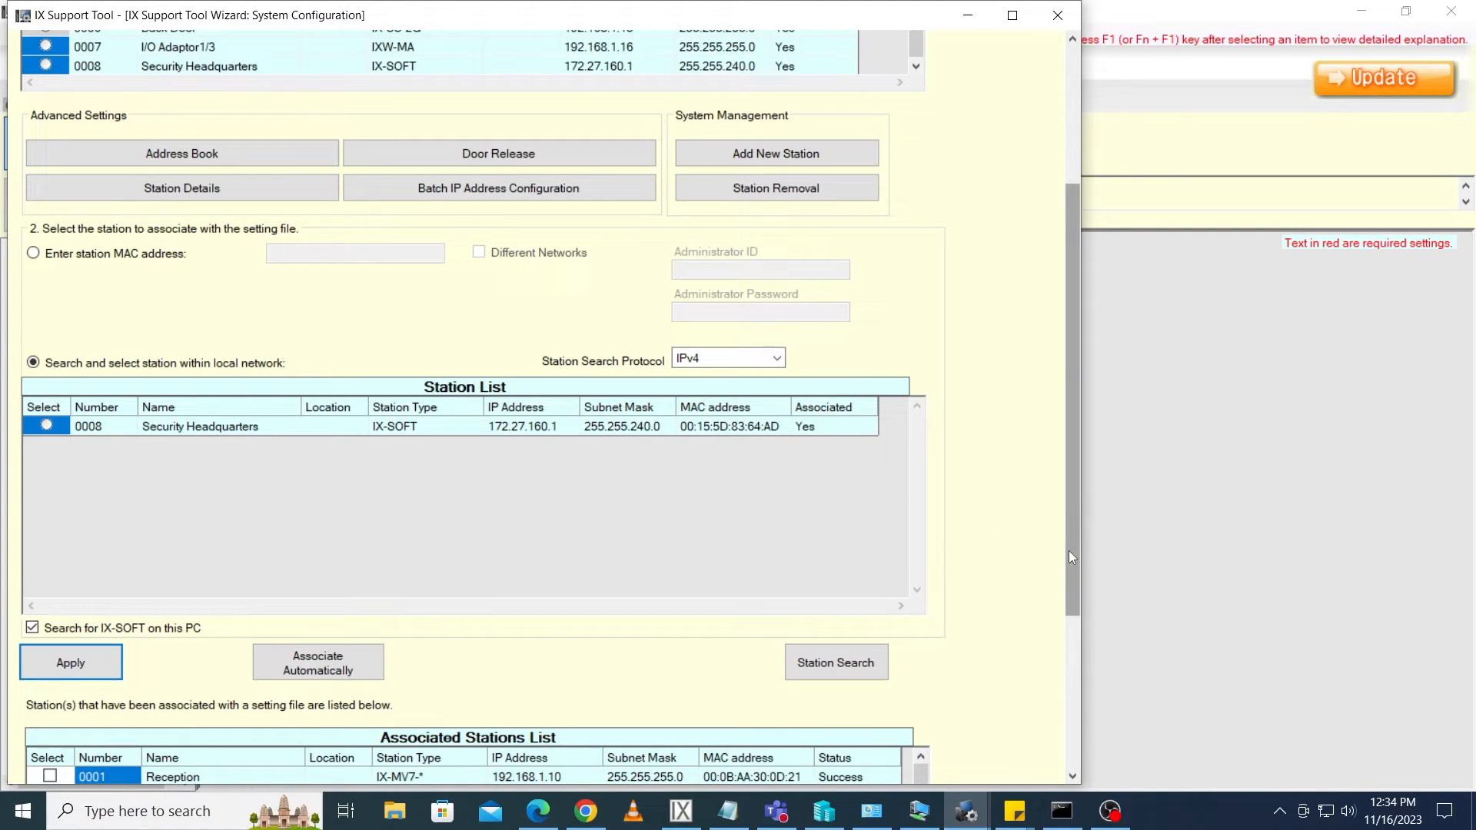
# Continue past association and finish the wizard without uploading setting files
pyautogui.moveTo(1069, 551); pyautogui.dragTo(1072, 736)
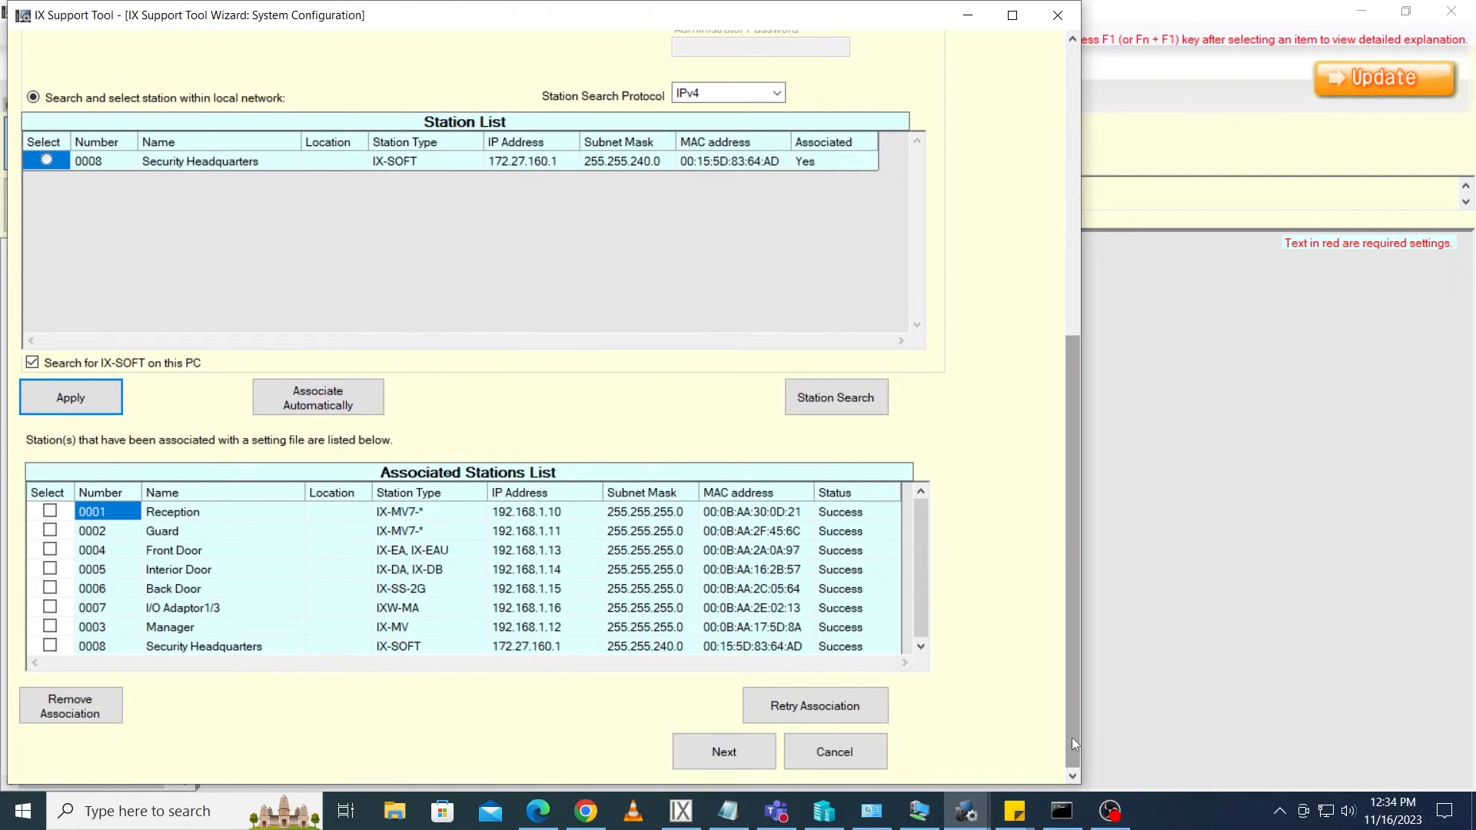
pyautogui.click(727, 750)
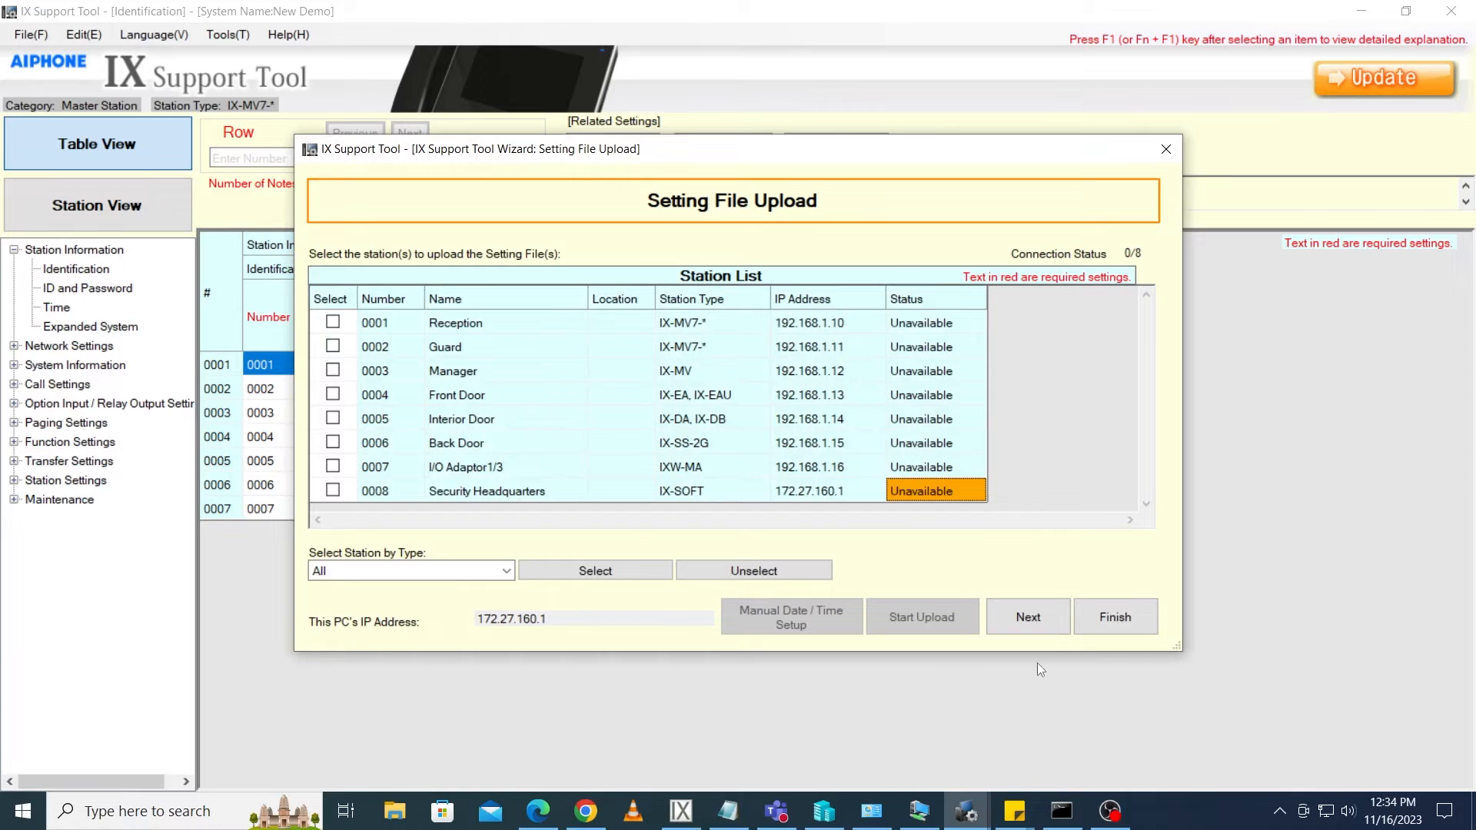
pyautogui.click(1116, 619)
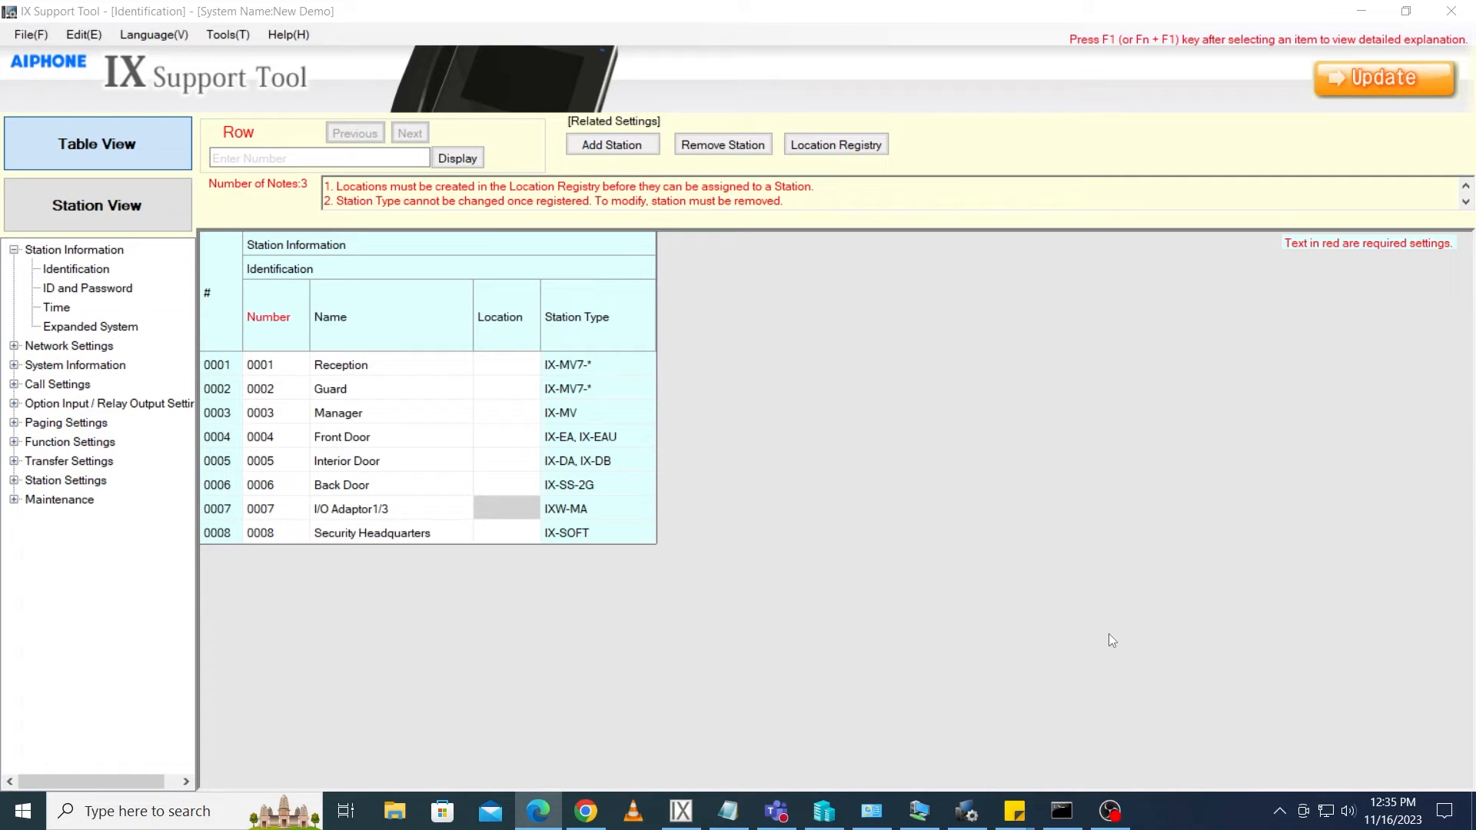
# Open the SIF function settings and enable SIF functionality for Security Headquarters
pyautogui.click(14, 441)
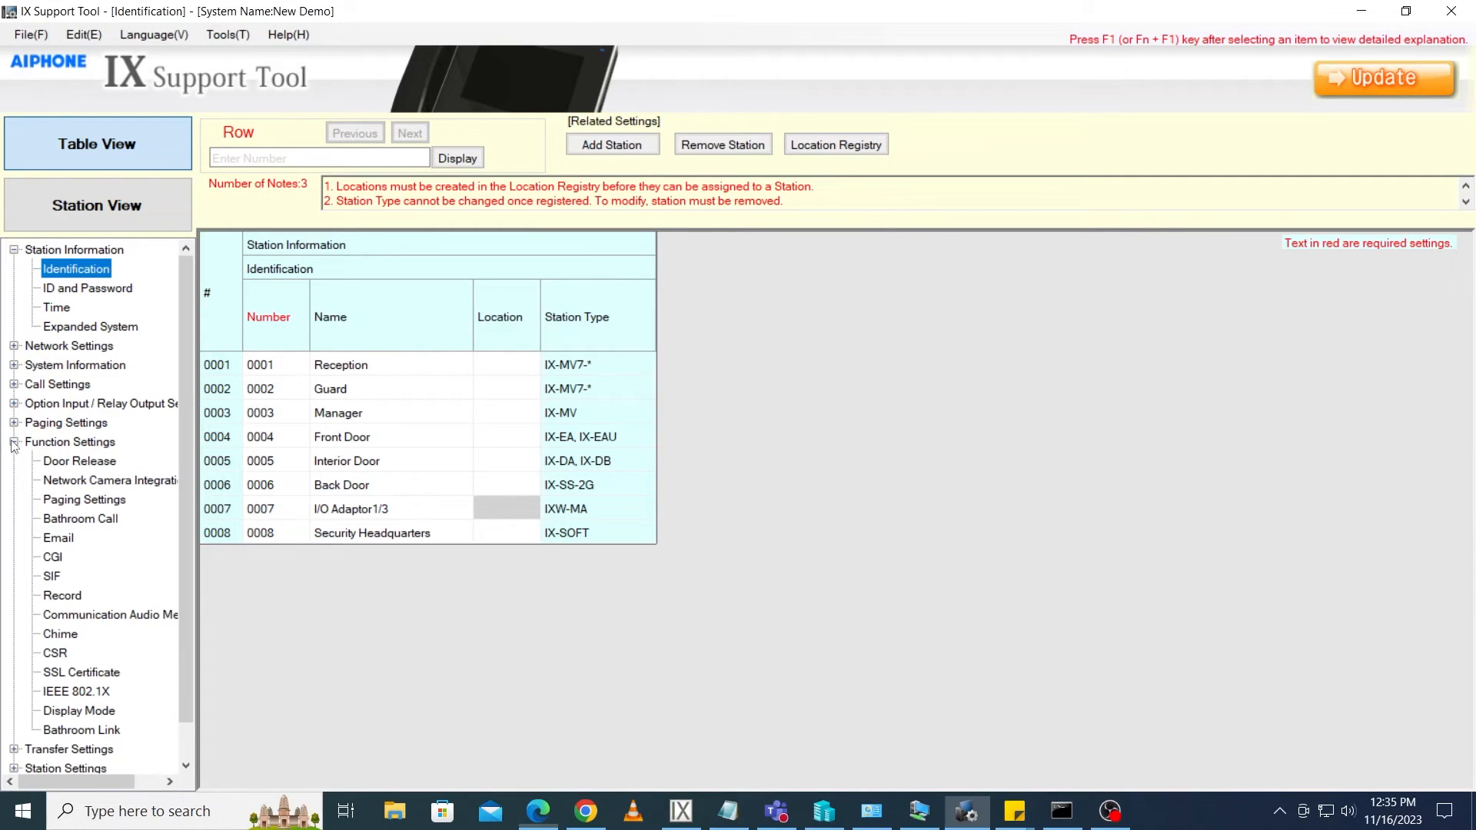
pyautogui.click(51, 577)
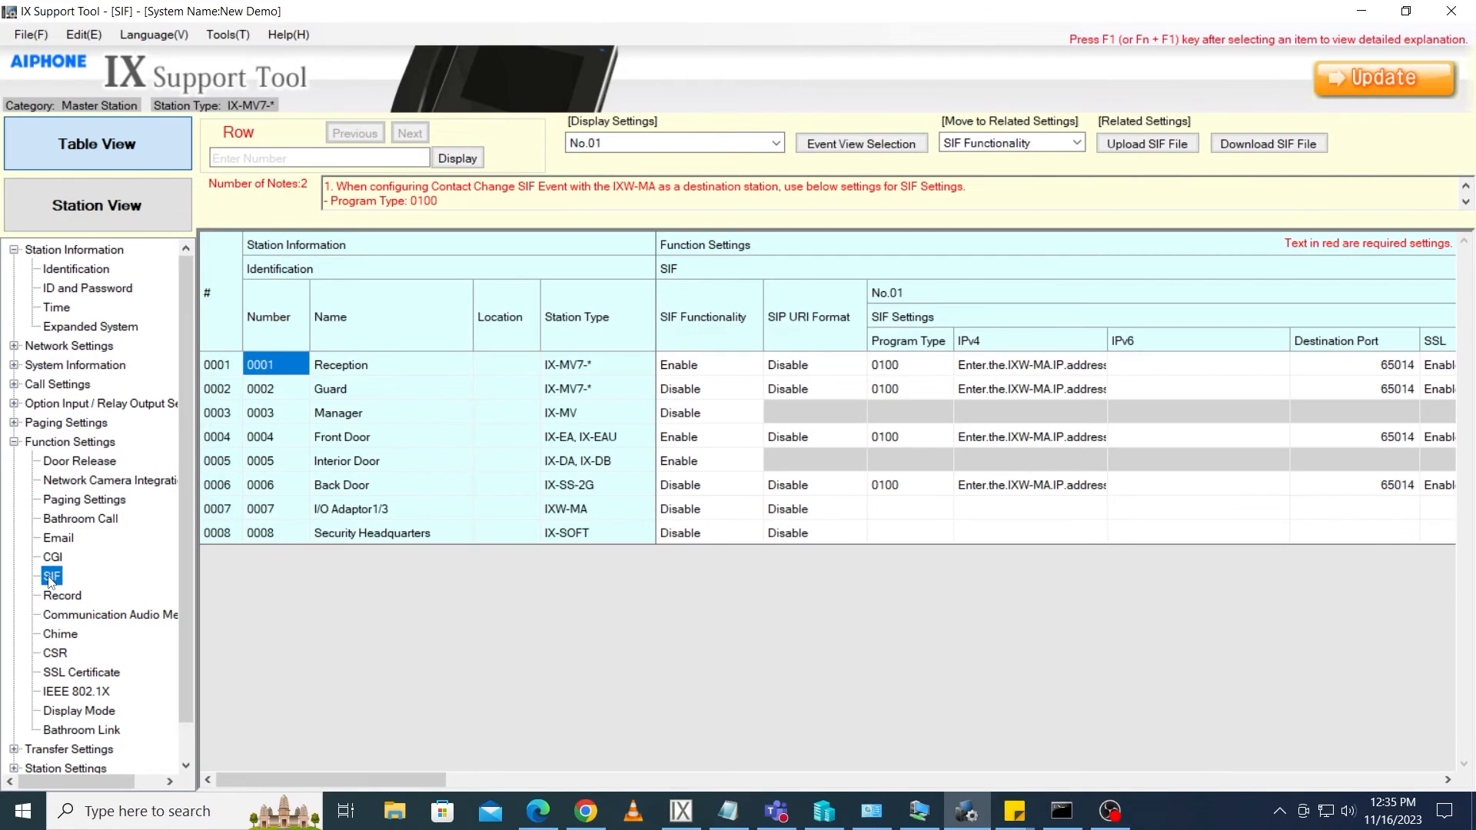
pyautogui.click(750, 538)
pyautogui.click(753, 534)
pyautogui.click(713, 559)
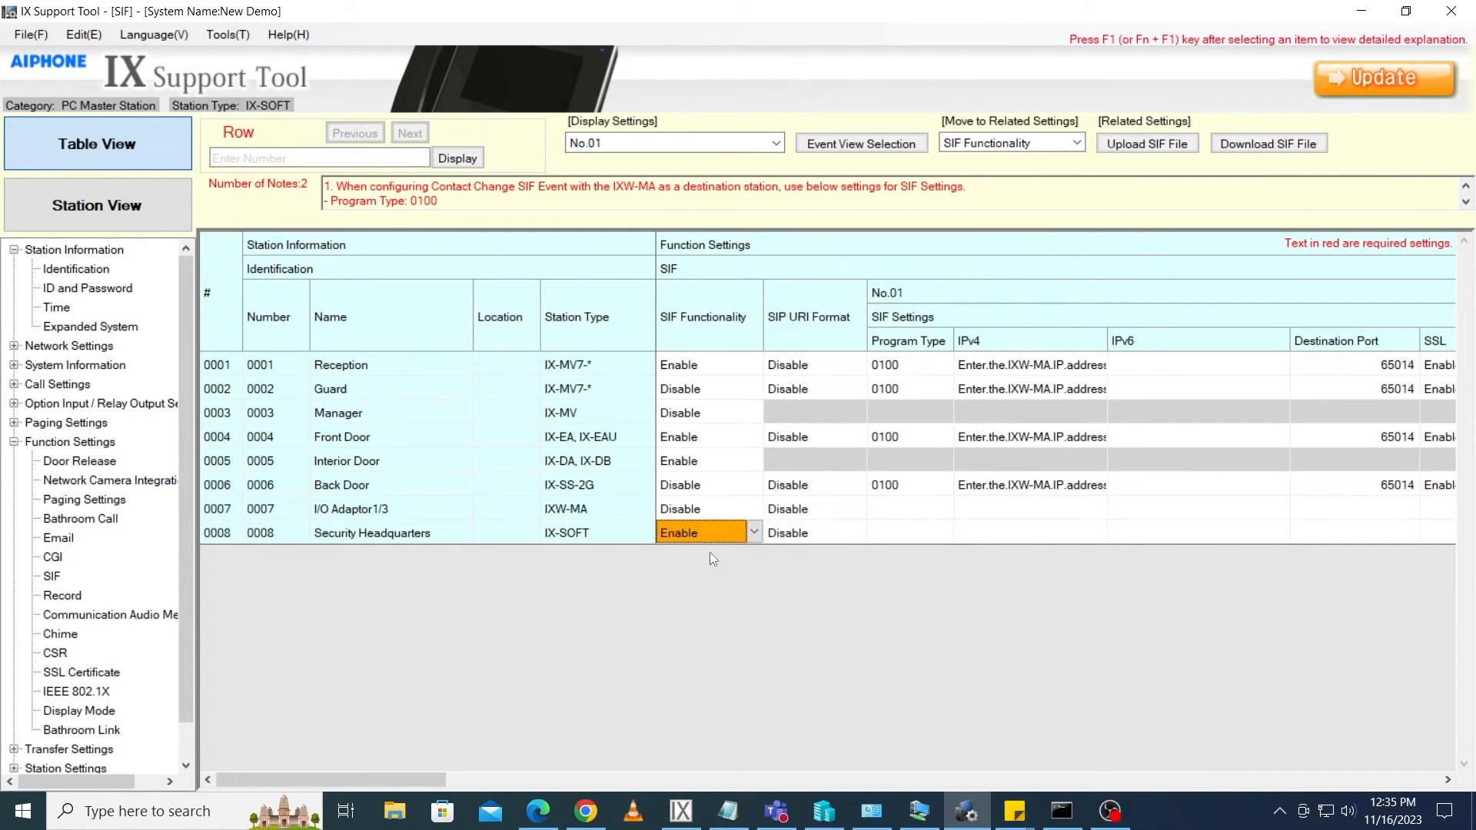
# Set Security Headquarters' SIF program type to 1111
pyautogui.moveTo(390, 780); pyautogui.dragTo(427, 785)
pyautogui.click(721, 532)
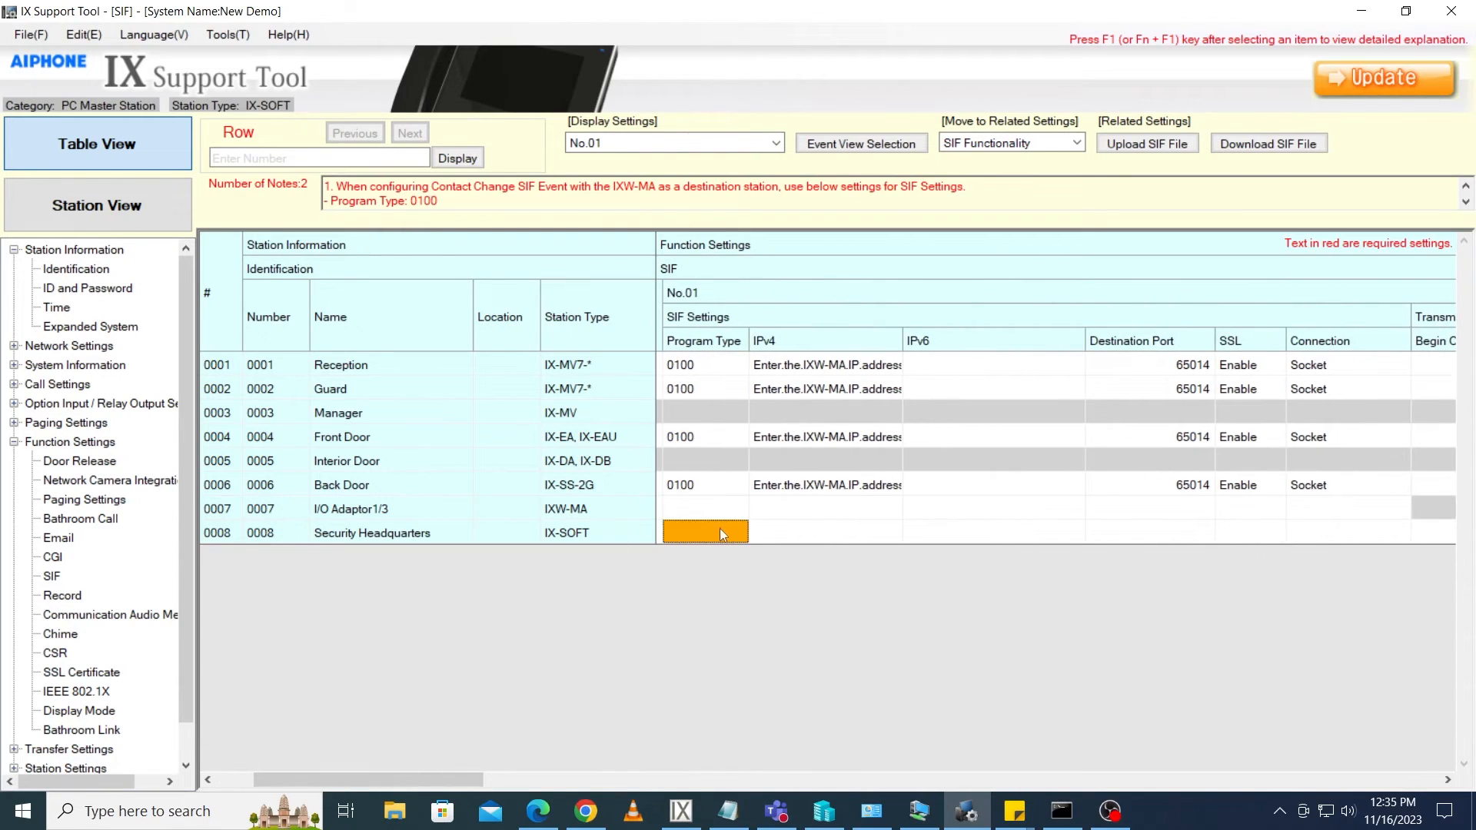
pyautogui.write('1111')
pyautogui.press('Tab')
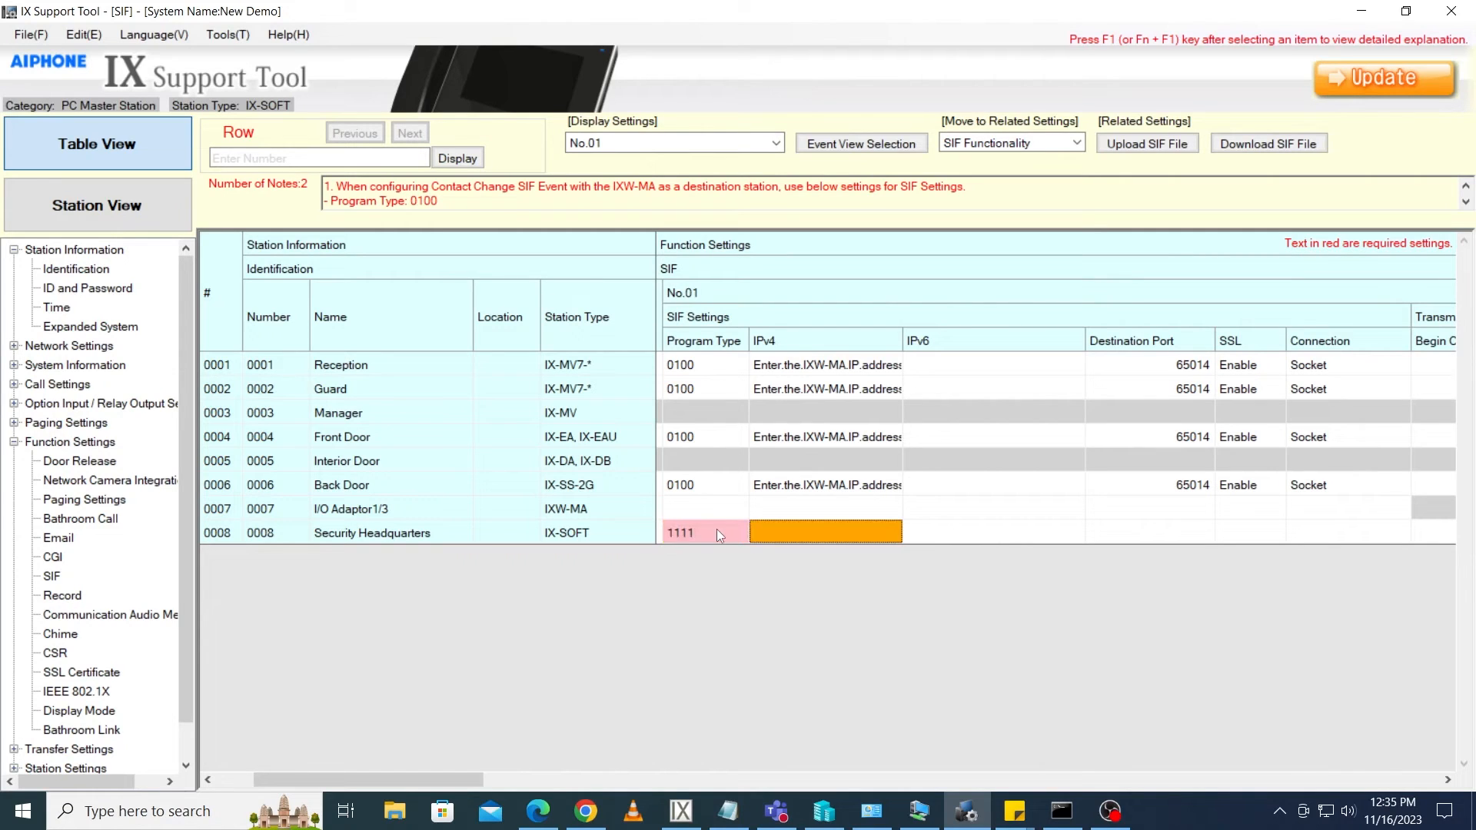
# Set the SIF IPv4 destination to 192.168.1.15 and the destination port to 65060
pyautogui.write('192.168.1.15')
pyautogui.press('Tab')
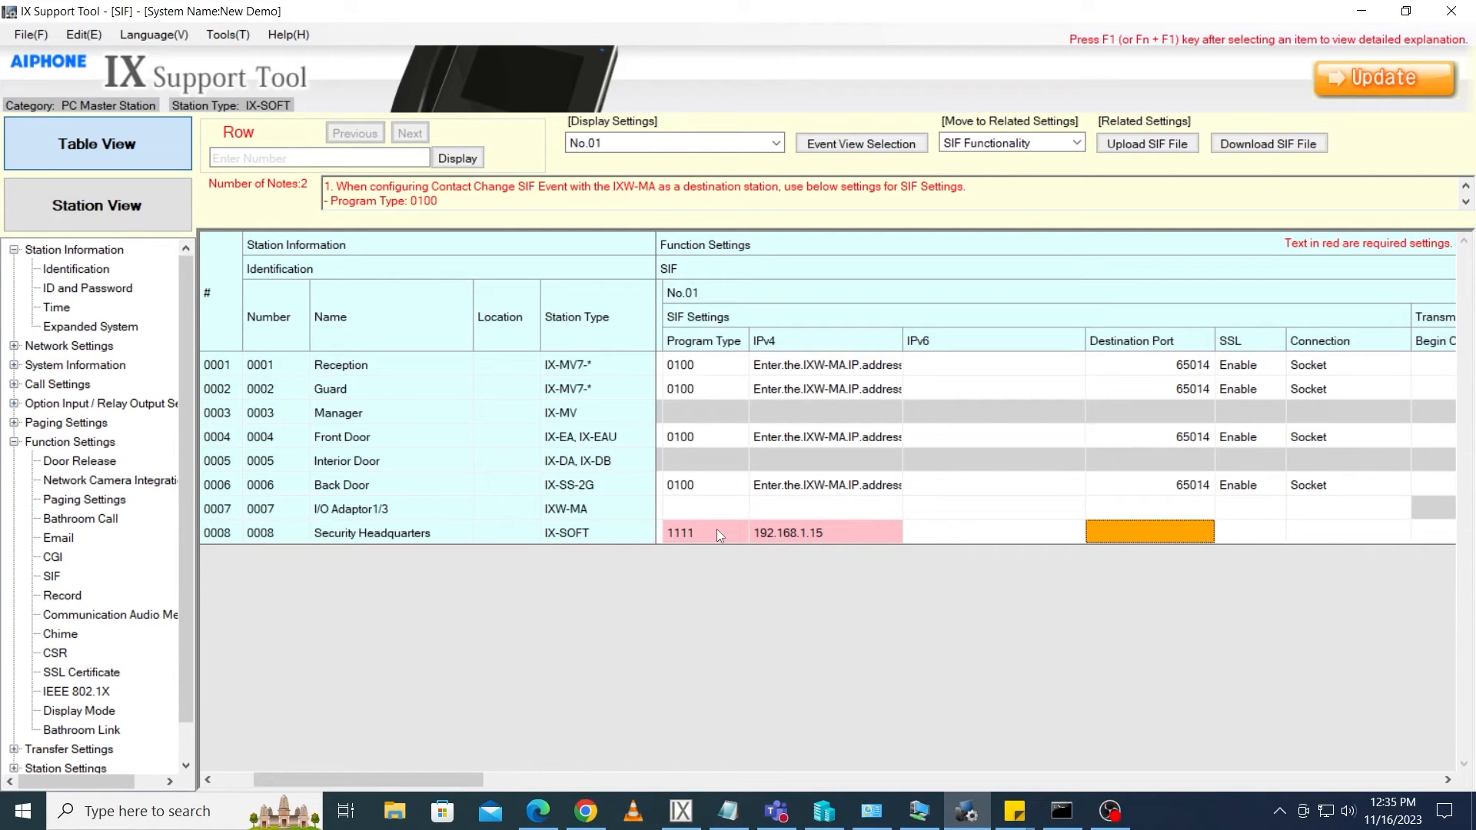
pyautogui.write('65060')
pyautogui.press('Tab')
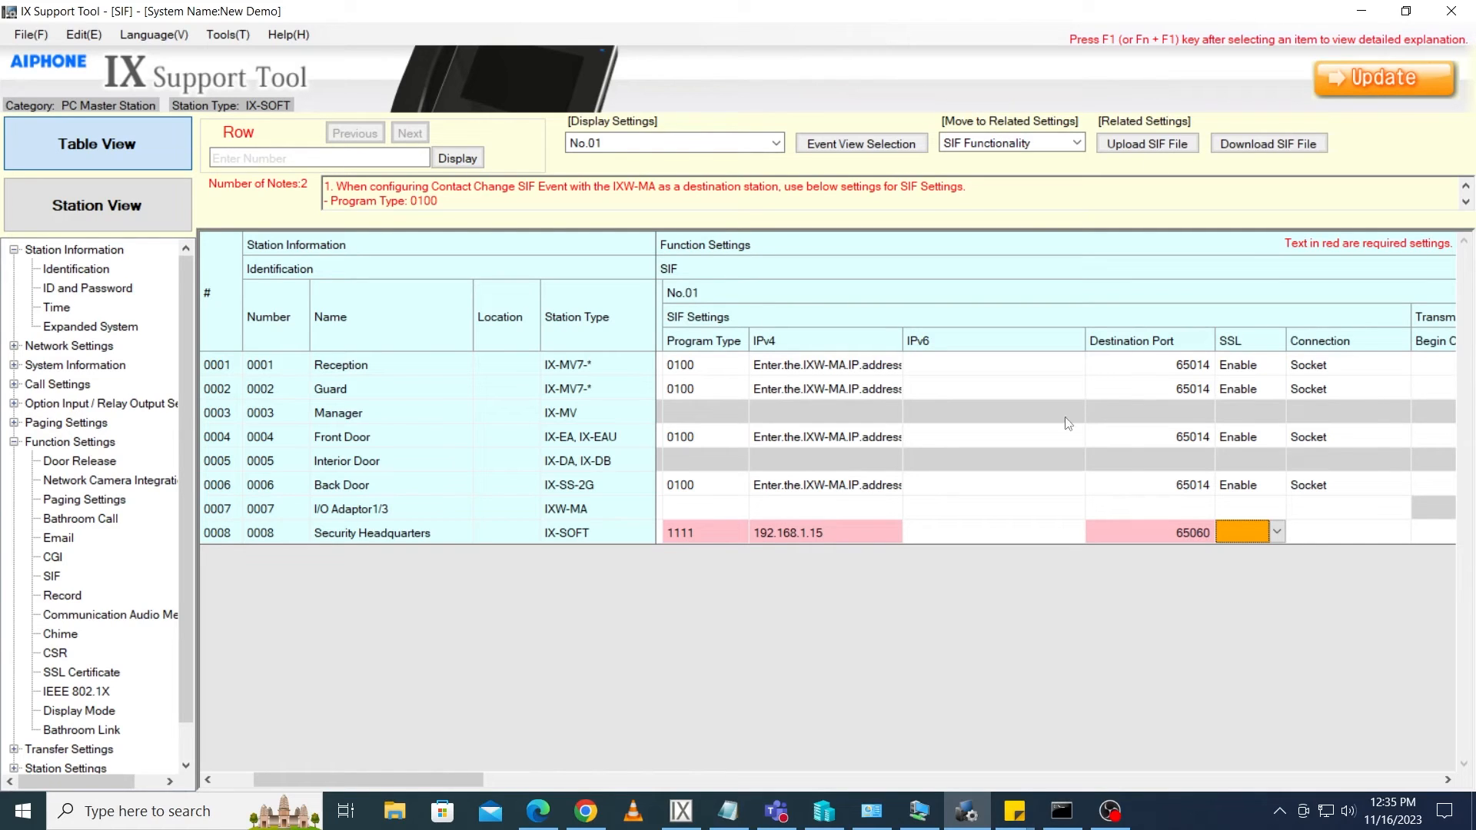
# Set Security Headquarters' SIF SSL to Enable and its connection type to Socket
pyautogui.click(1277, 532)
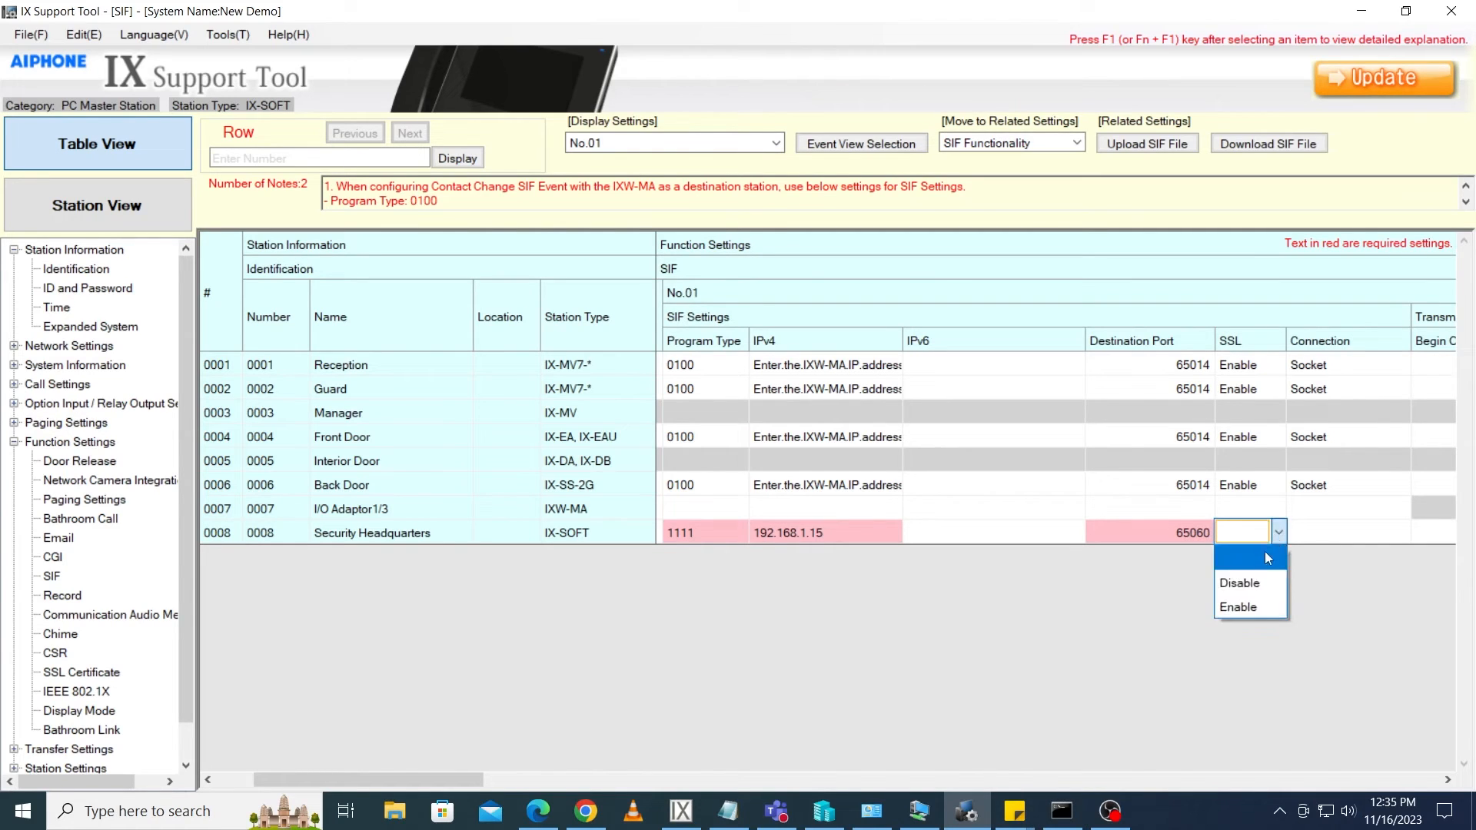
pyautogui.click(1245, 603)
pyautogui.press('Tab')
pyautogui.click(1403, 533)
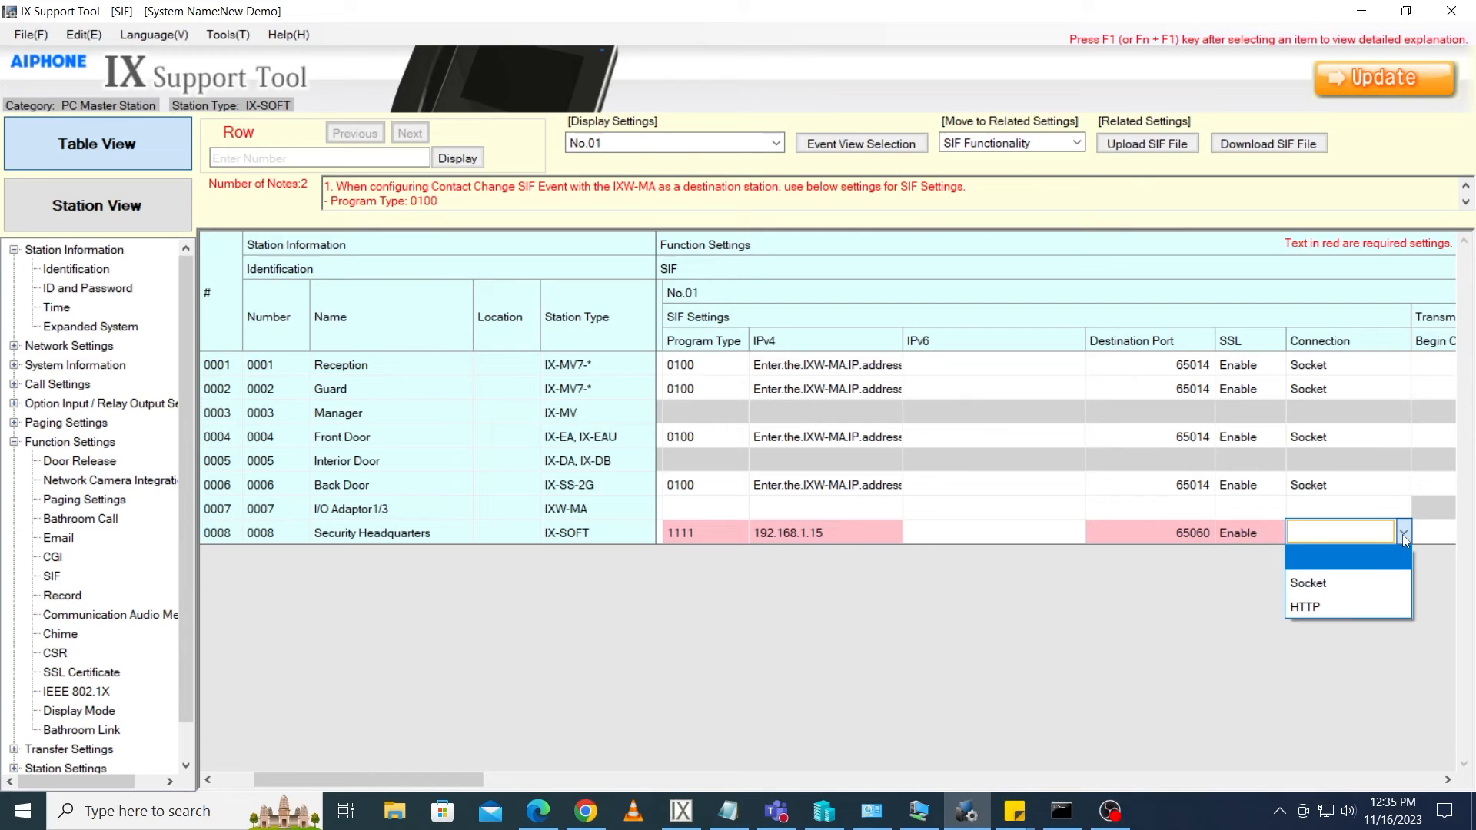
pyautogui.click(1332, 588)
# Enable the Initialization Notice transmission trigger for Security Headquarters and save the settings with Update
pyautogui.moveTo(416, 779); pyautogui.dragTo(798, 792)
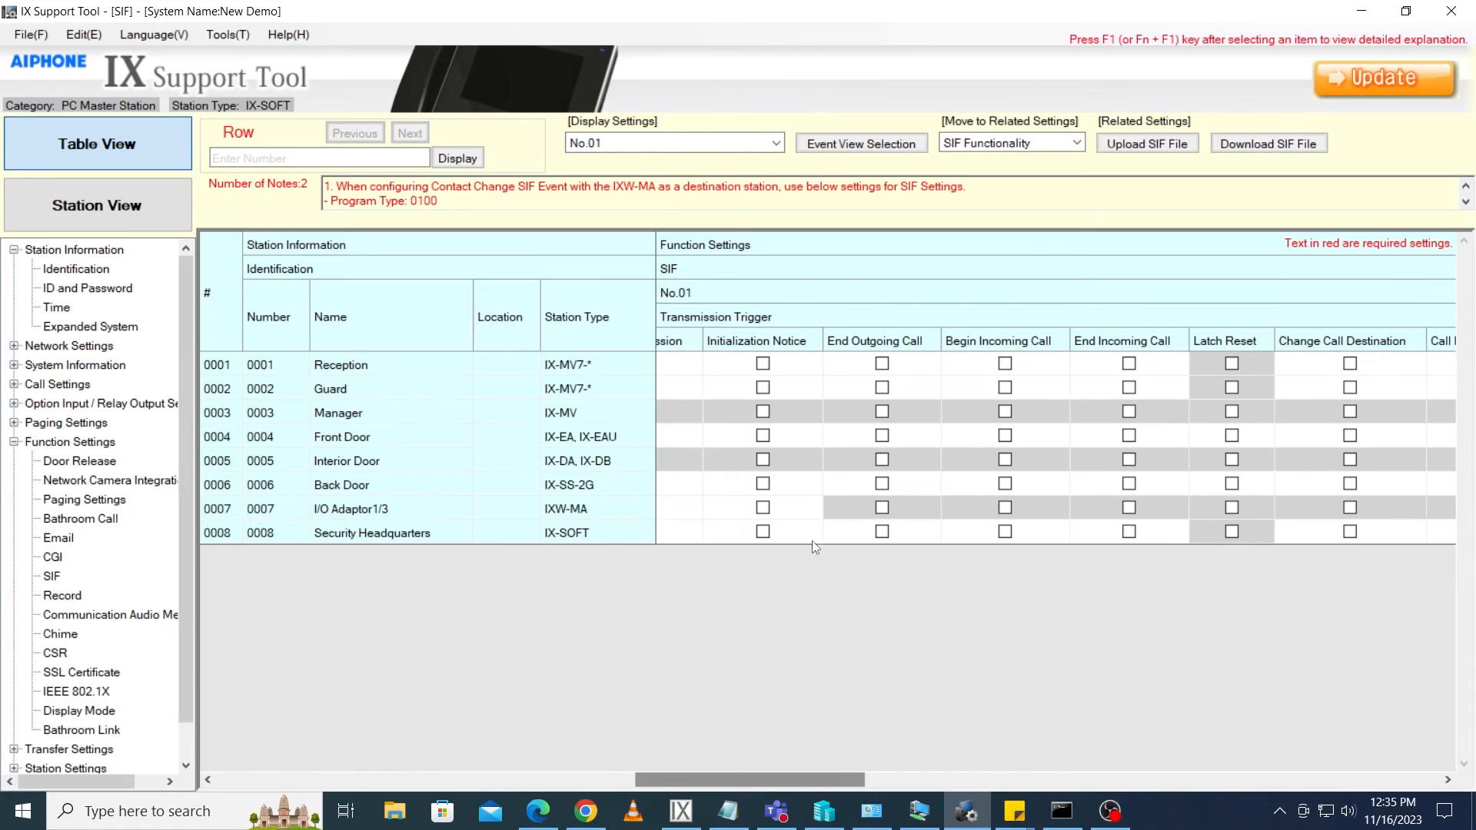
pyautogui.click(761, 534)
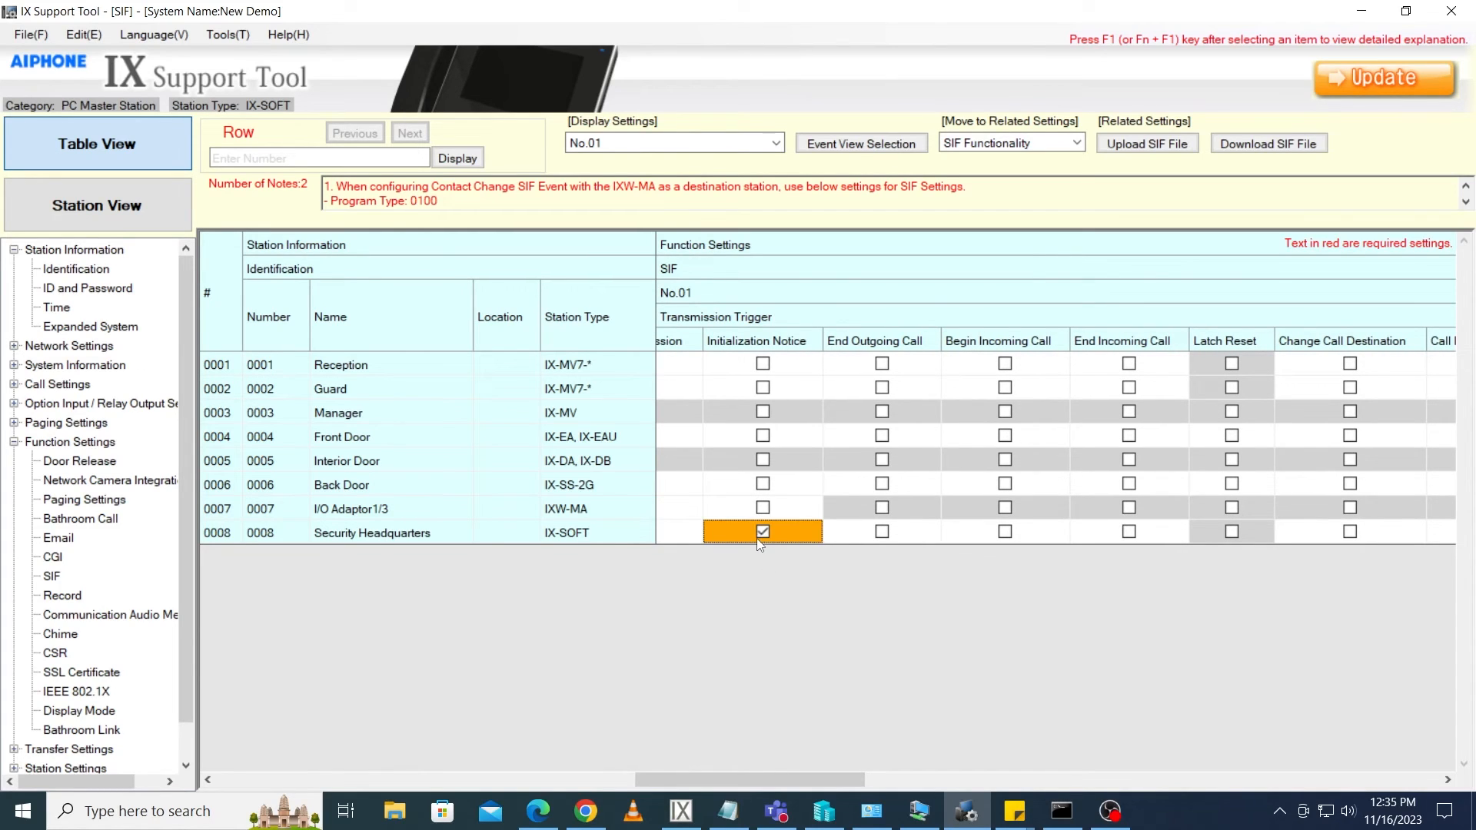
pyautogui.click(1335, 81)
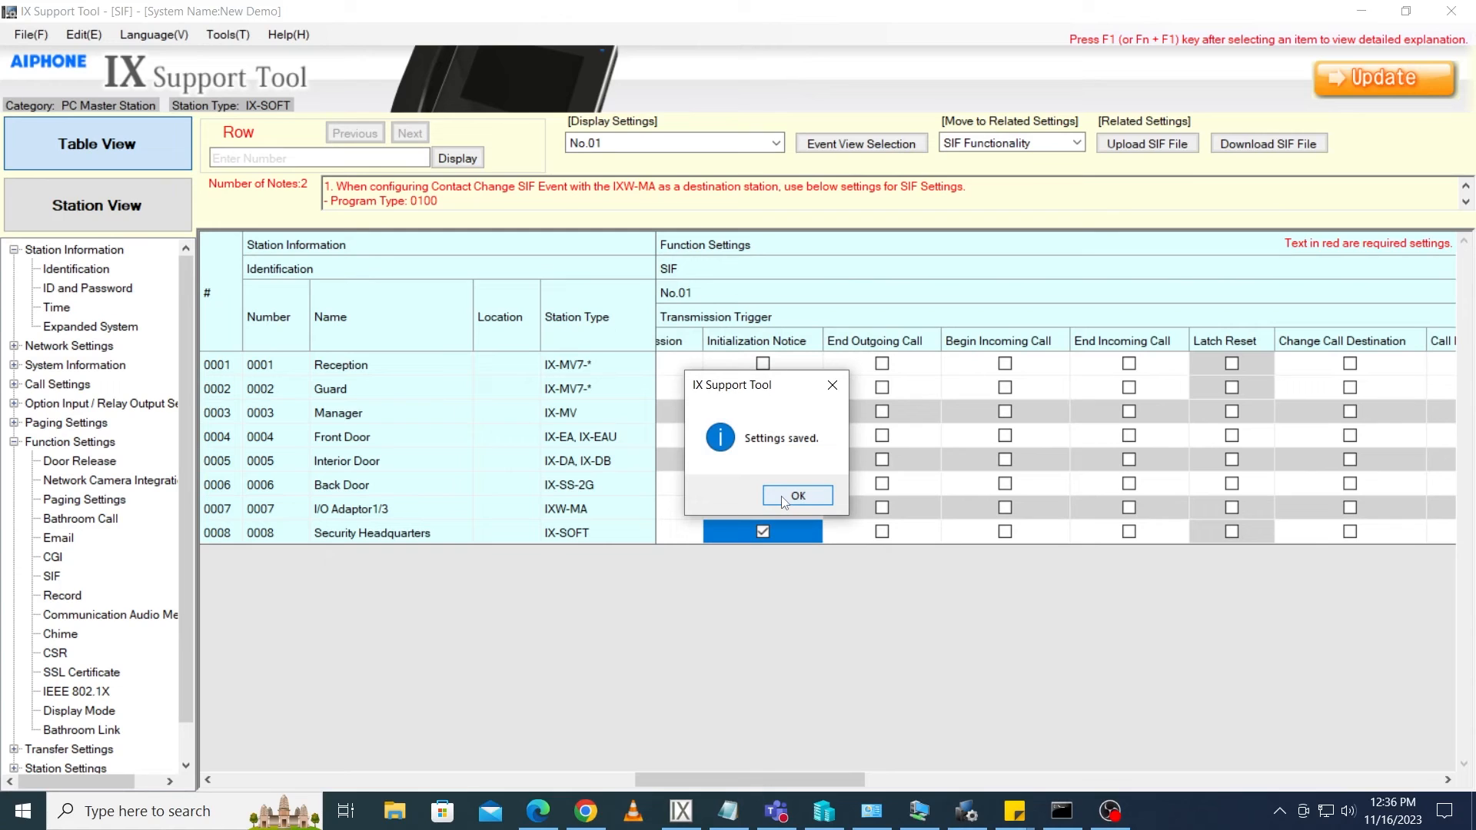
pyautogui.click(784, 502)
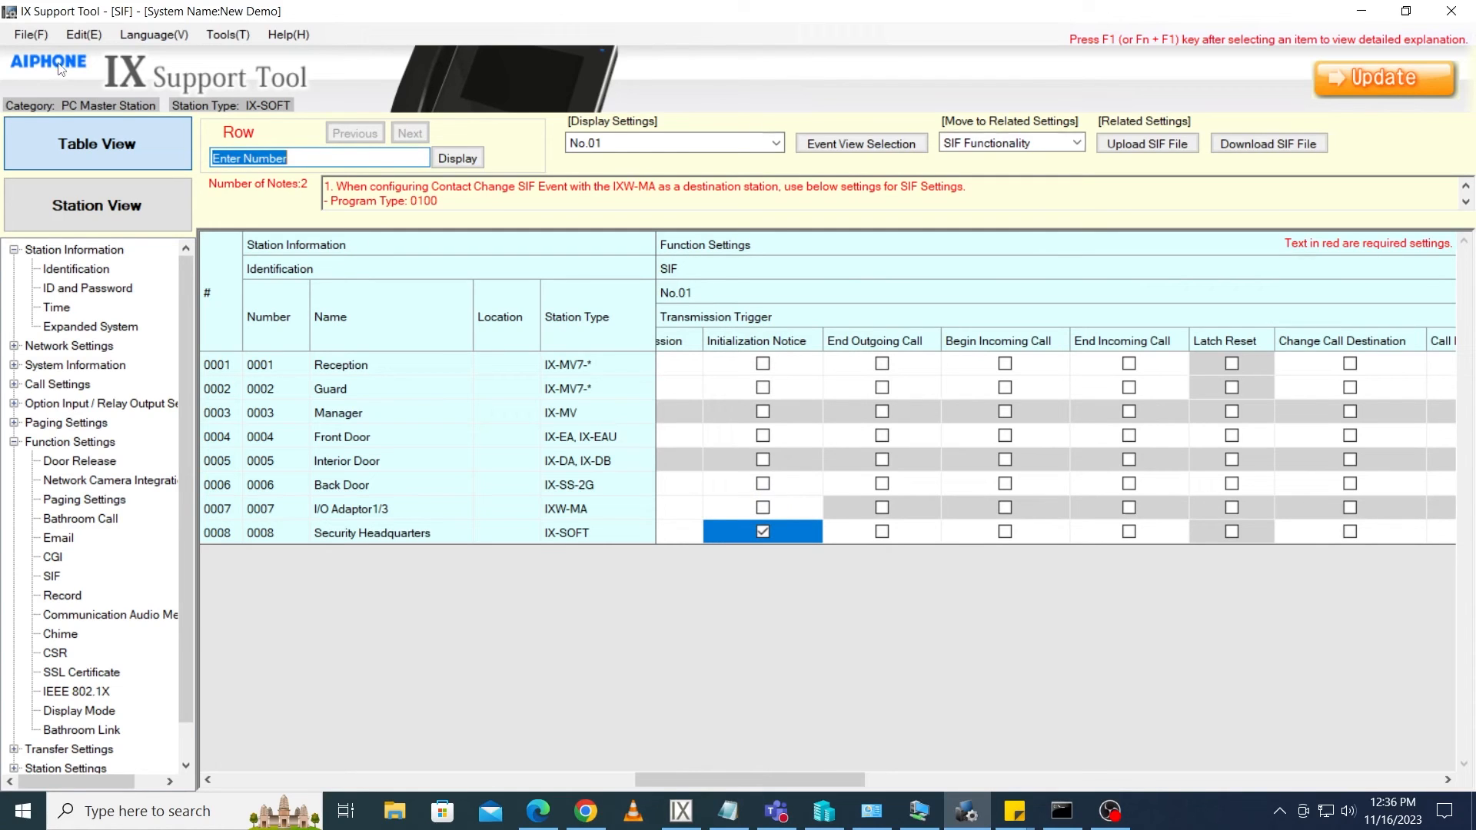
# Open Setting File Upload, select all stations, and upload the Settings files to them
pyautogui.click(31, 35)
pyautogui.click(95, 162)
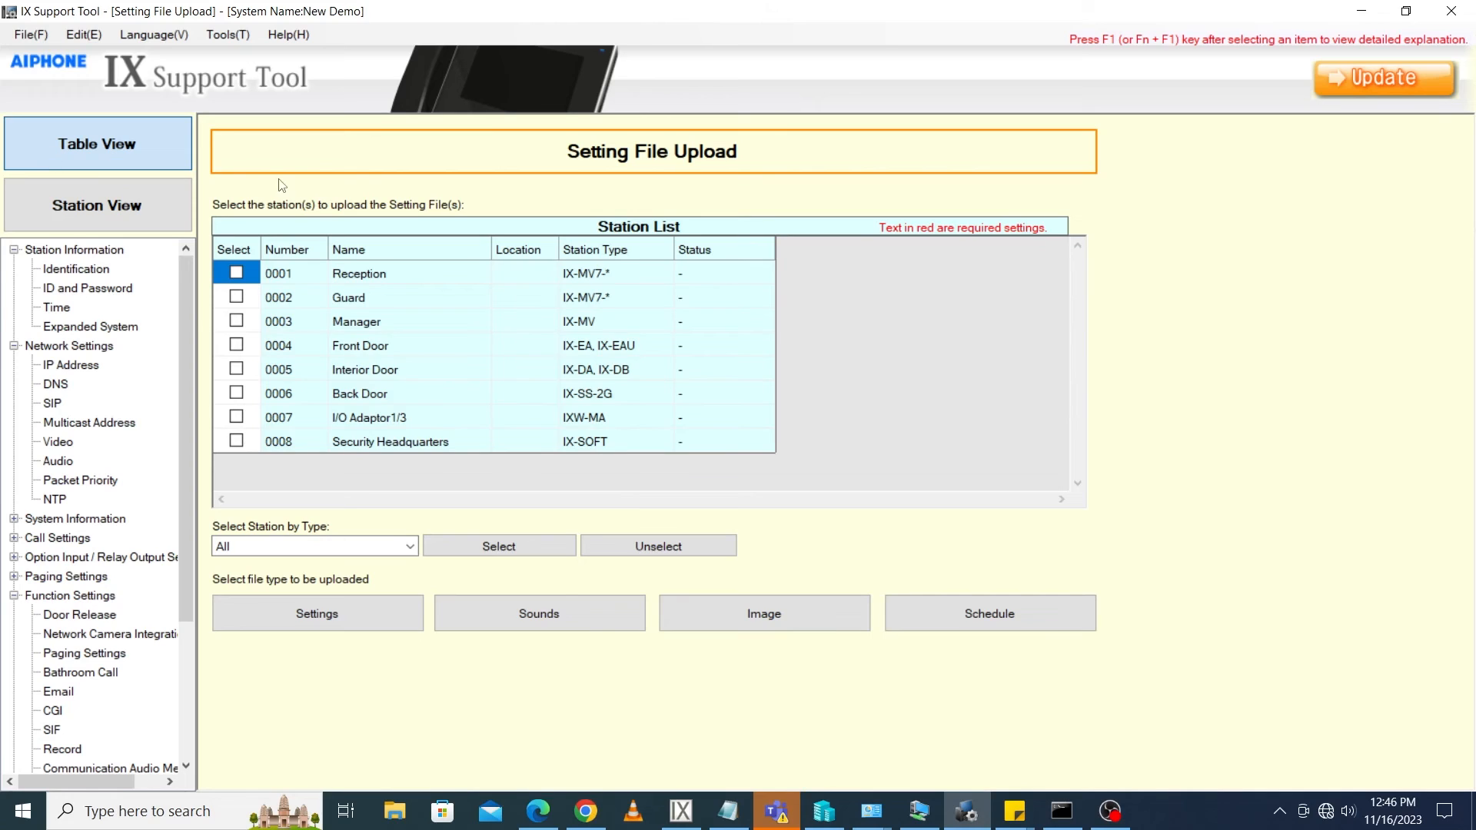
pyautogui.click(462, 548)
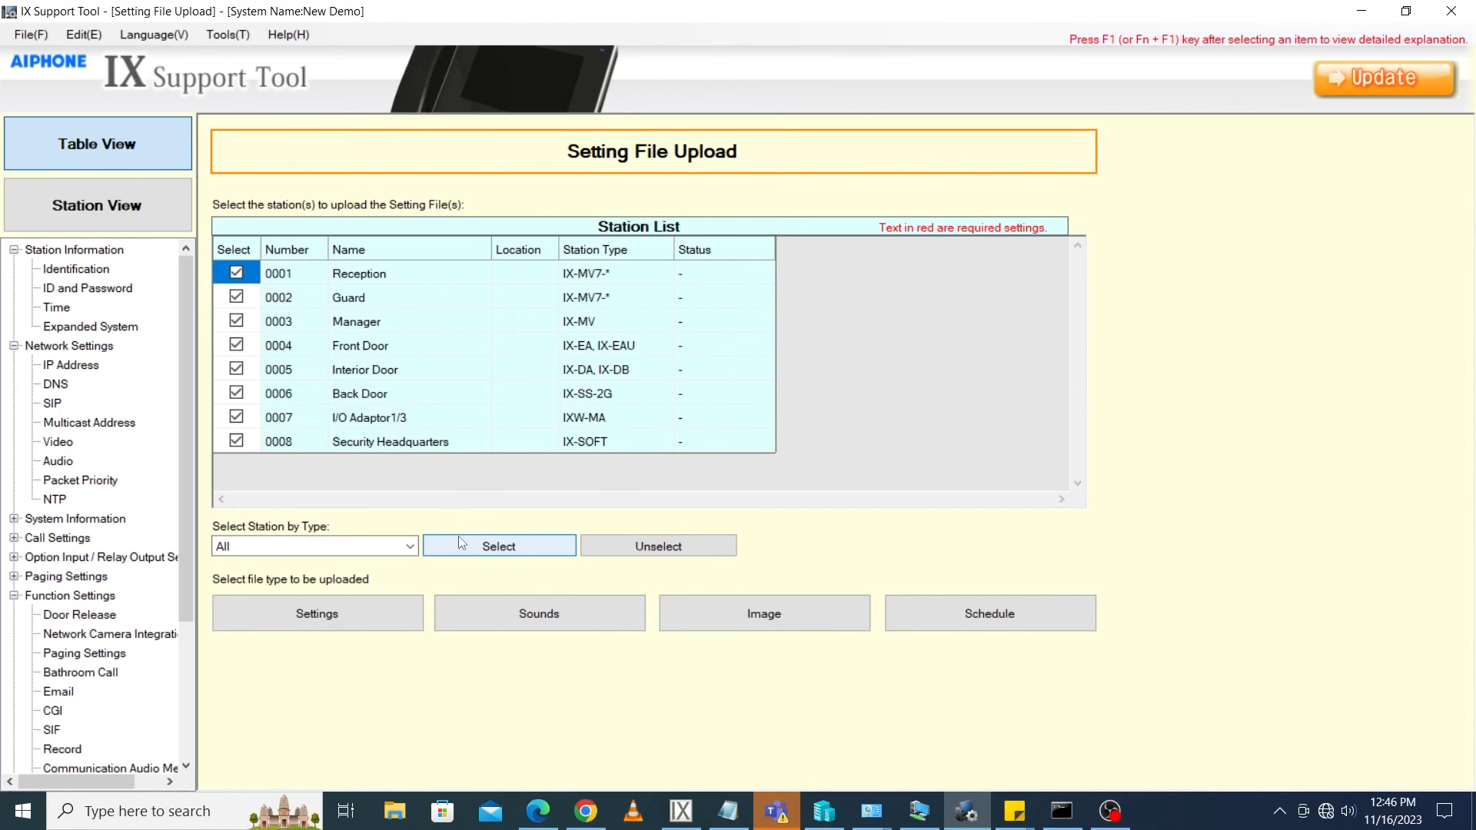
pyautogui.click(362, 624)
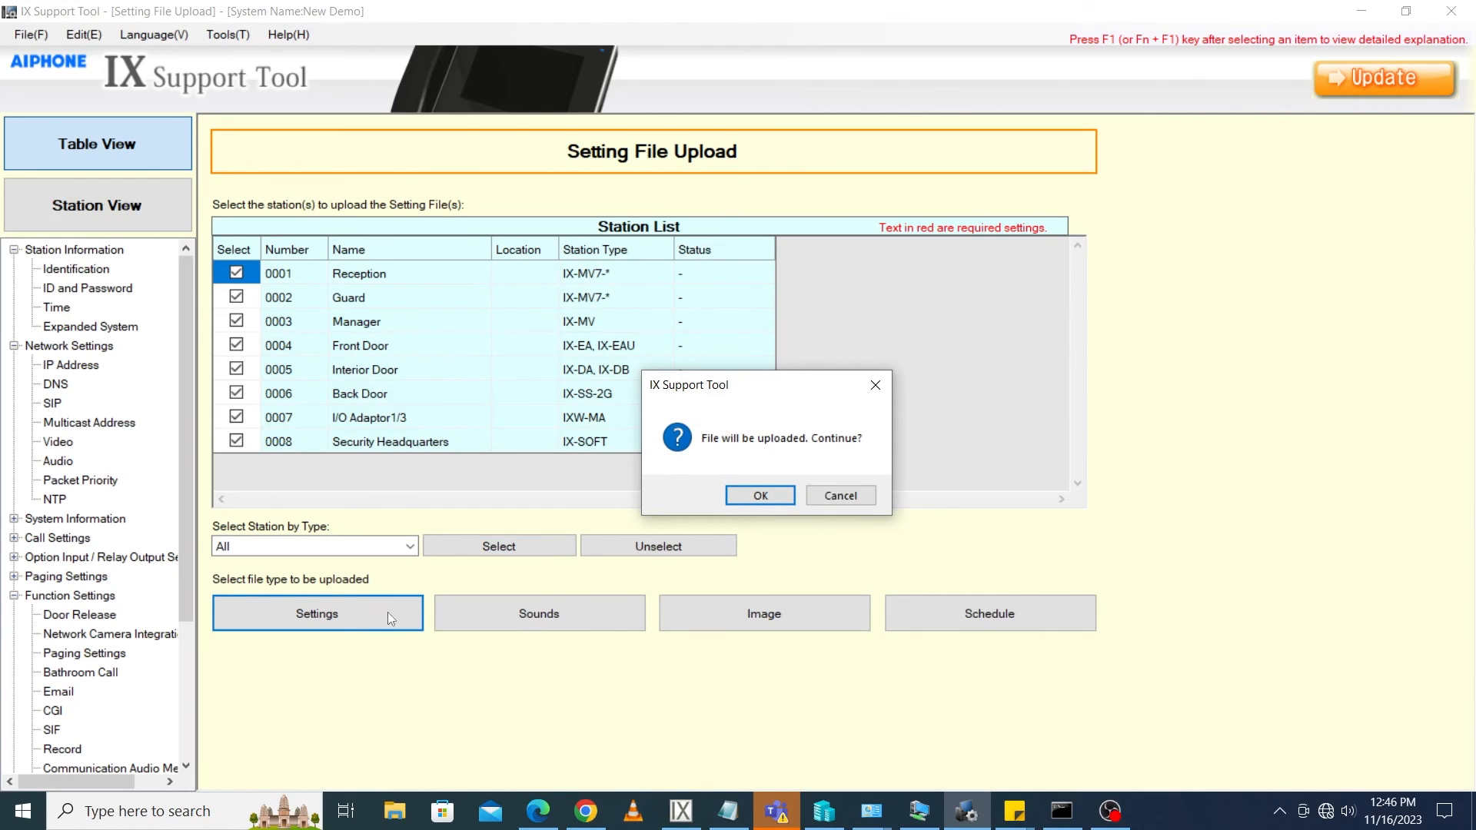
pyautogui.click(754, 495)
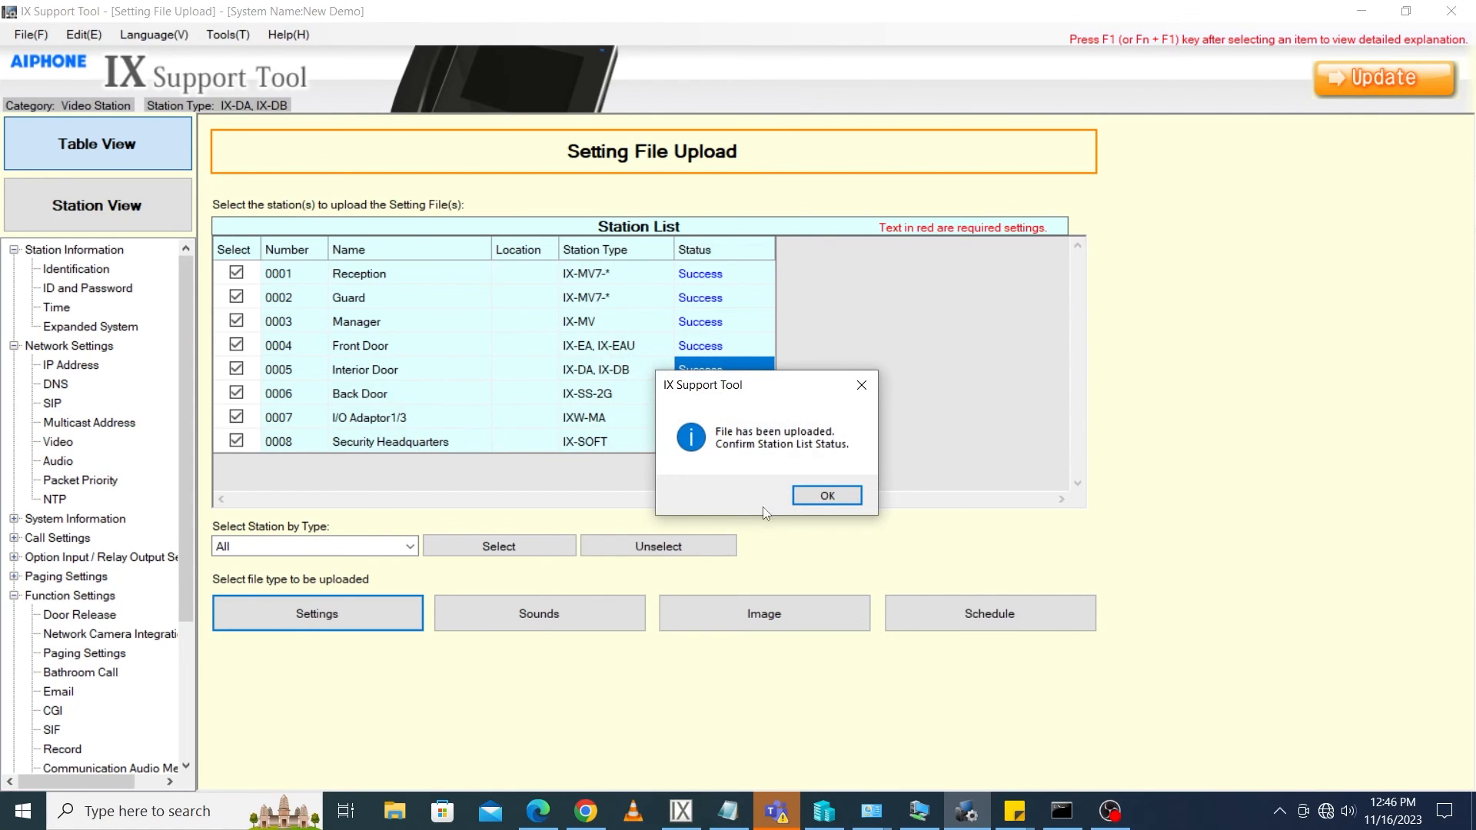
pyautogui.click(824, 496)
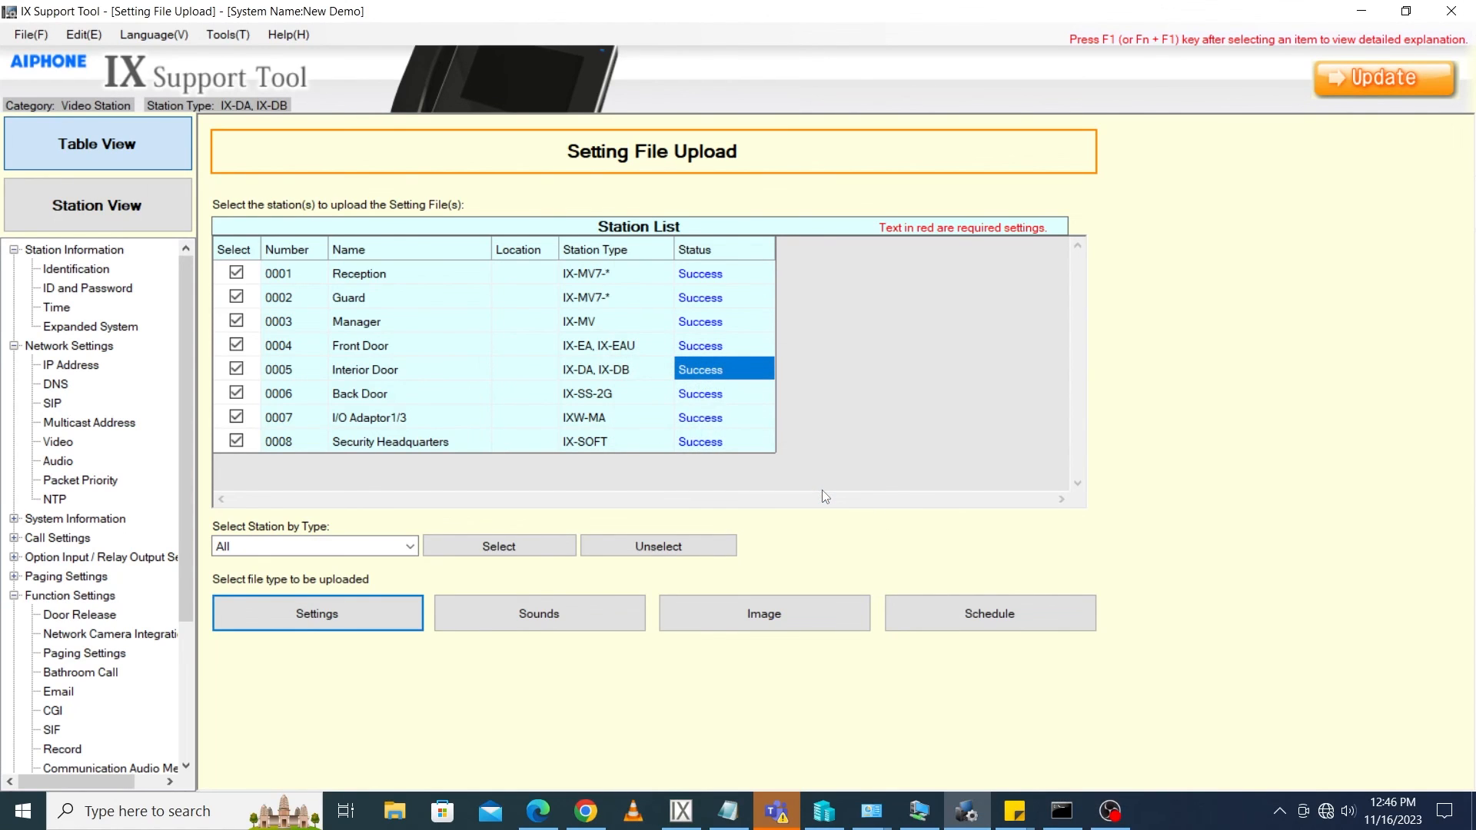